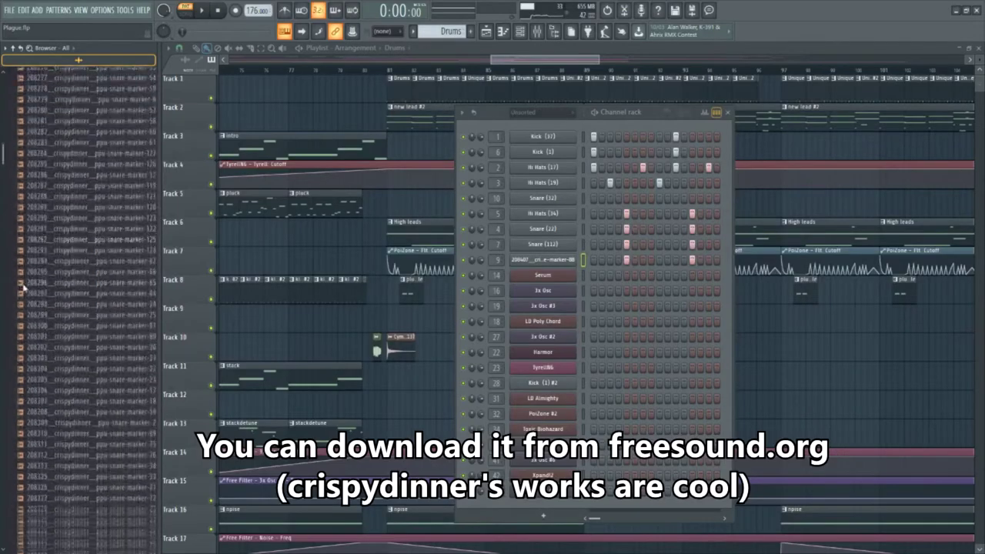
# - Audition the 208407 ppu-snare-marker-88 sample in the browser and inspect the sampler settings of its channel
pyautogui.scroll(-4, 76, 289)
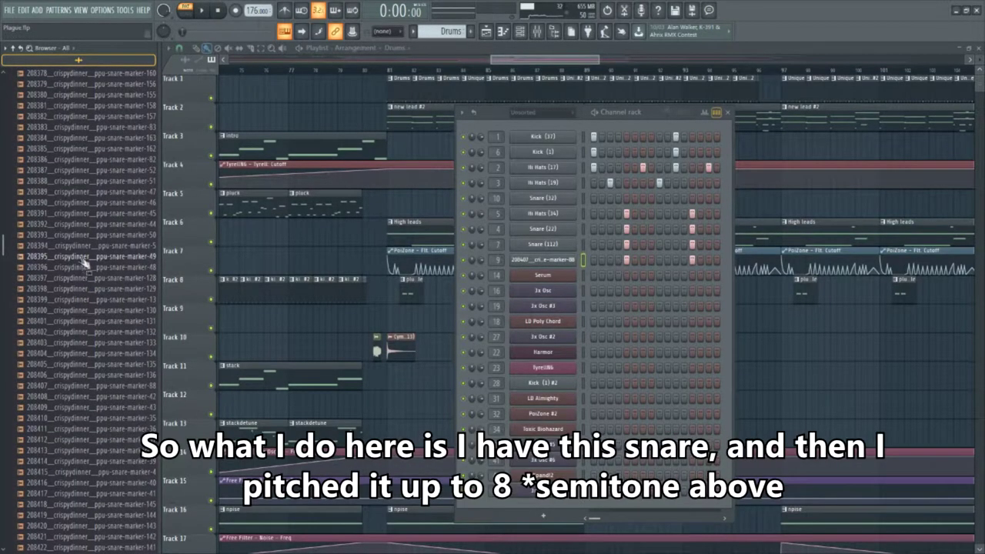
pyautogui.moveTo(143, 387); pyautogui.dragTo(140, 389)
pyautogui.click(543, 259)
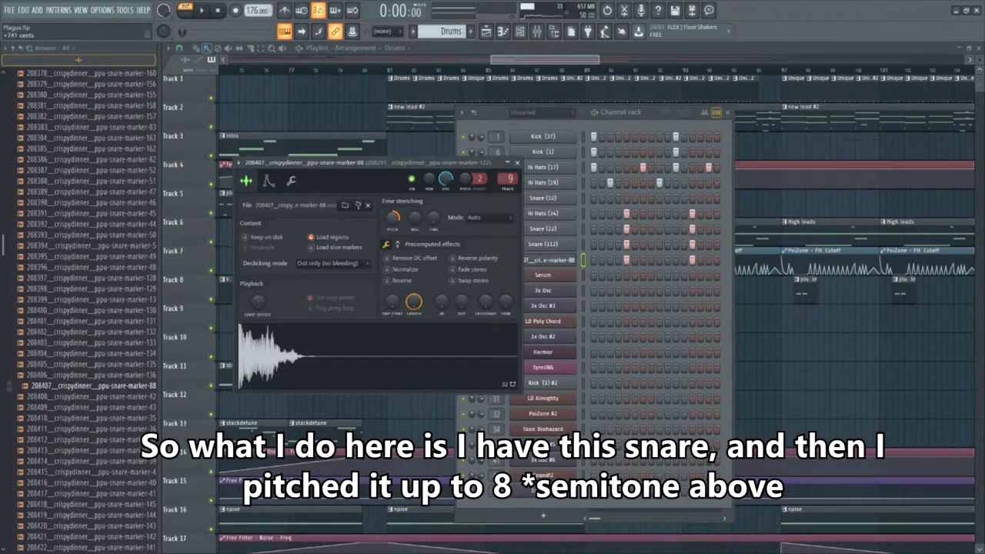
pyautogui.click(516, 163)
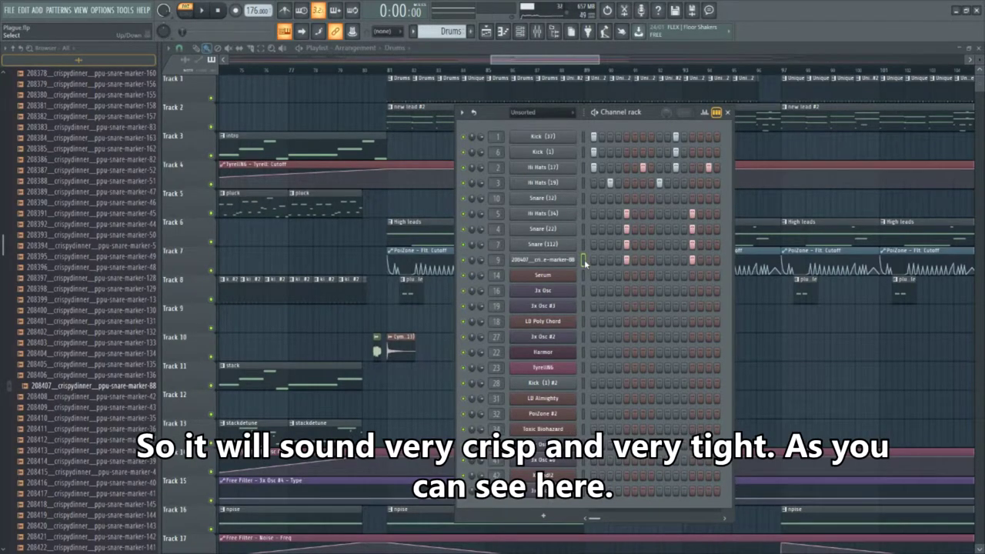
pyautogui.press('z')
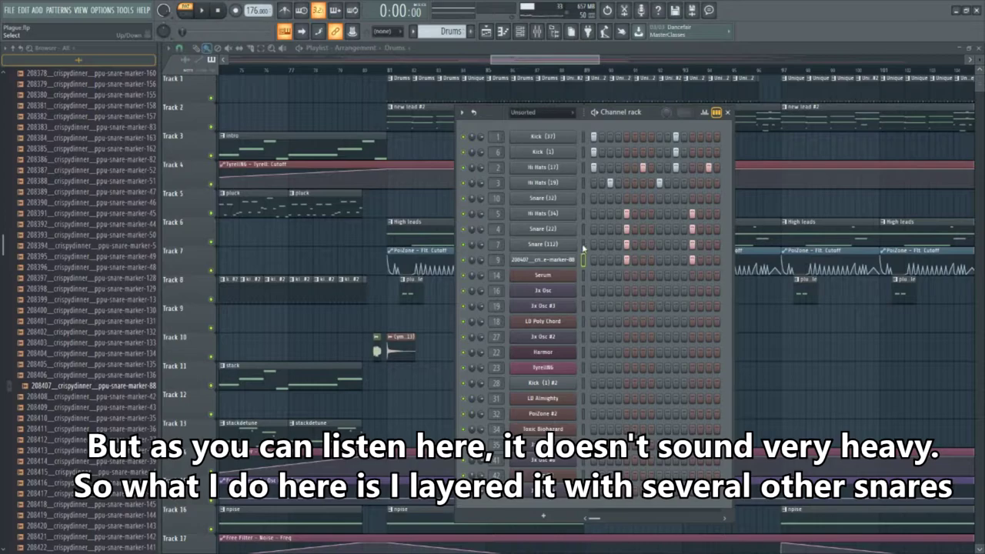
# - Listen to the layered snares in the Drums pattern and inspect the sampler settings of the Snare (112) channel
pyautogui.click(583, 227)
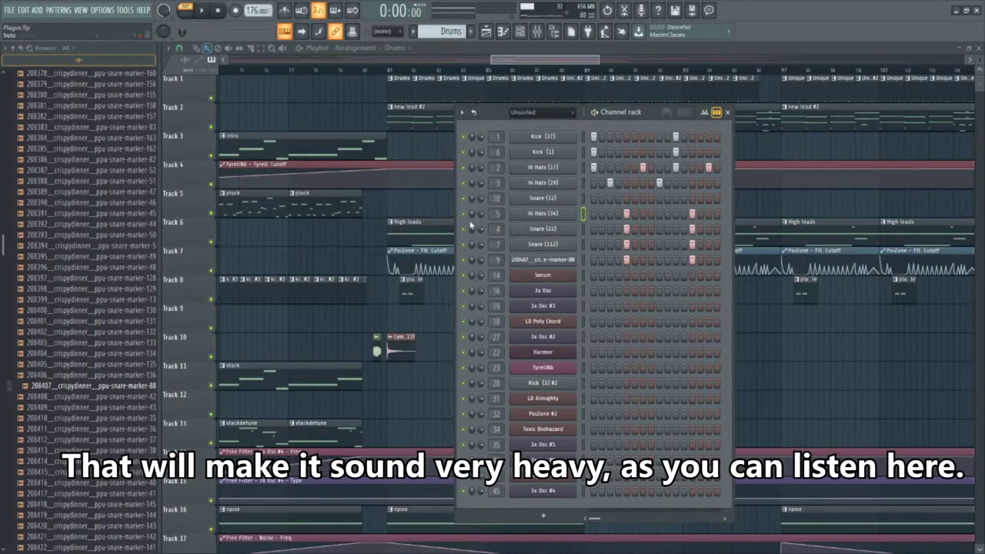
pyautogui.press('space')
pyautogui.press('space')
pyautogui.click(543, 245)
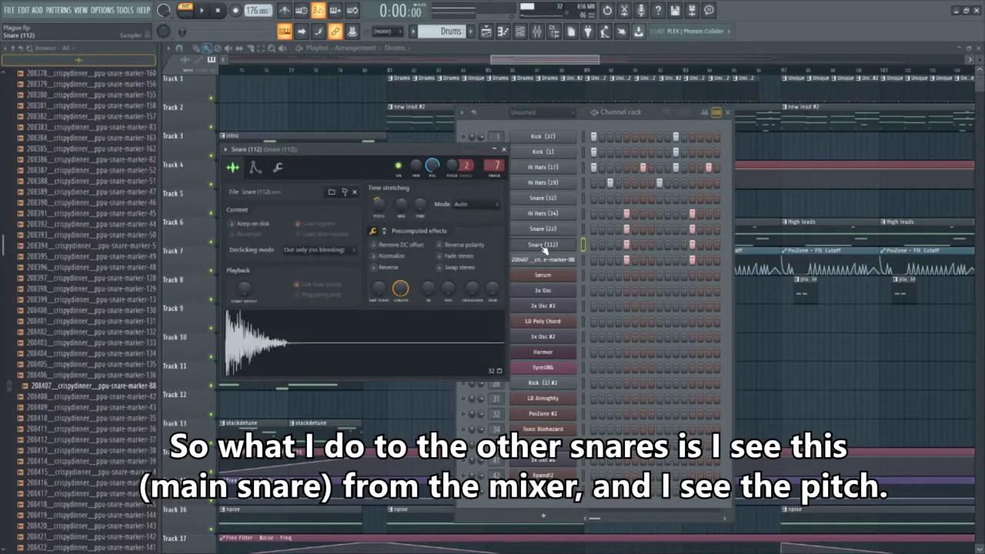
pyautogui.click(543, 247)
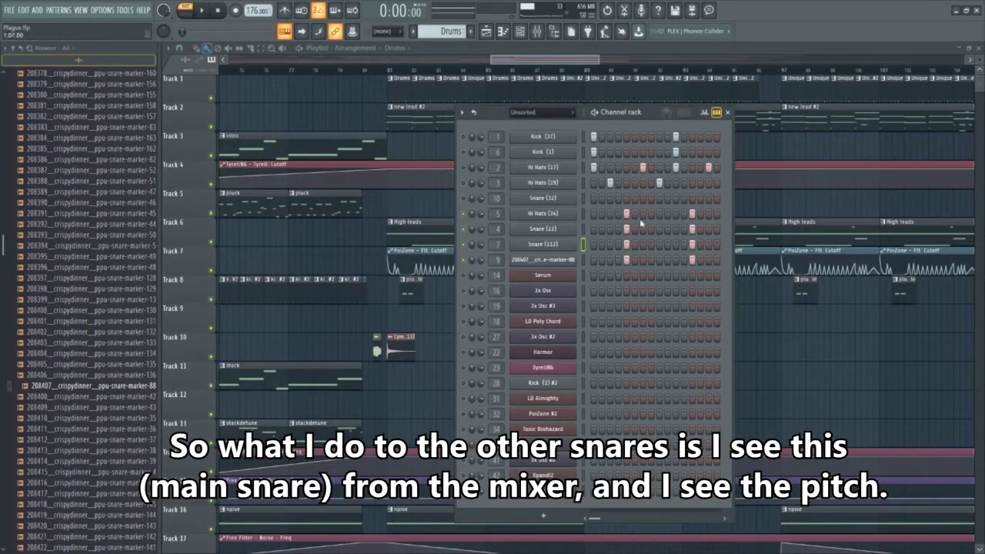
# - Review the sampler settings of the main snare channel, 208407 ppu-snare-marker-88
pyautogui.click(523, 33)
pyautogui.click(524, 33)
pyautogui.click(559, 262)
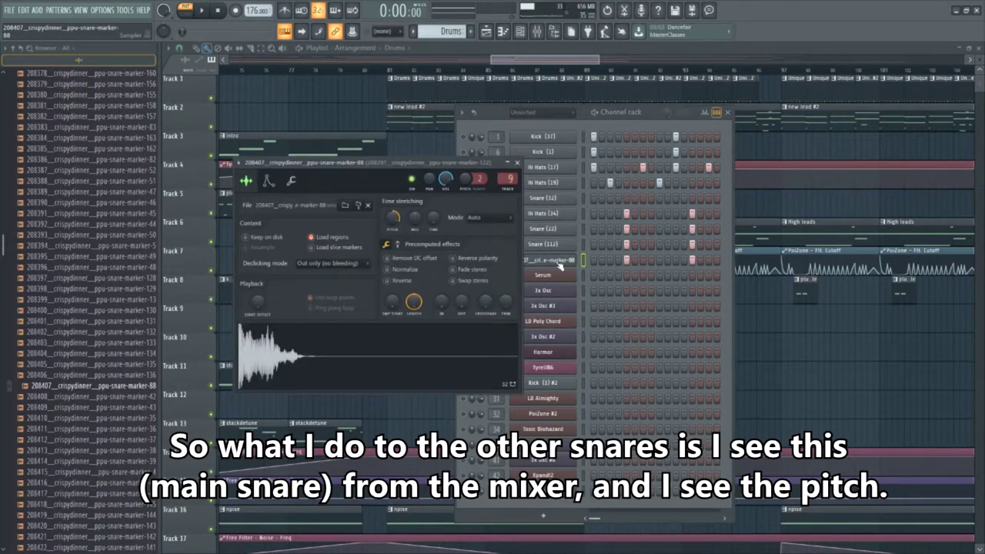
pyautogui.click(561, 265)
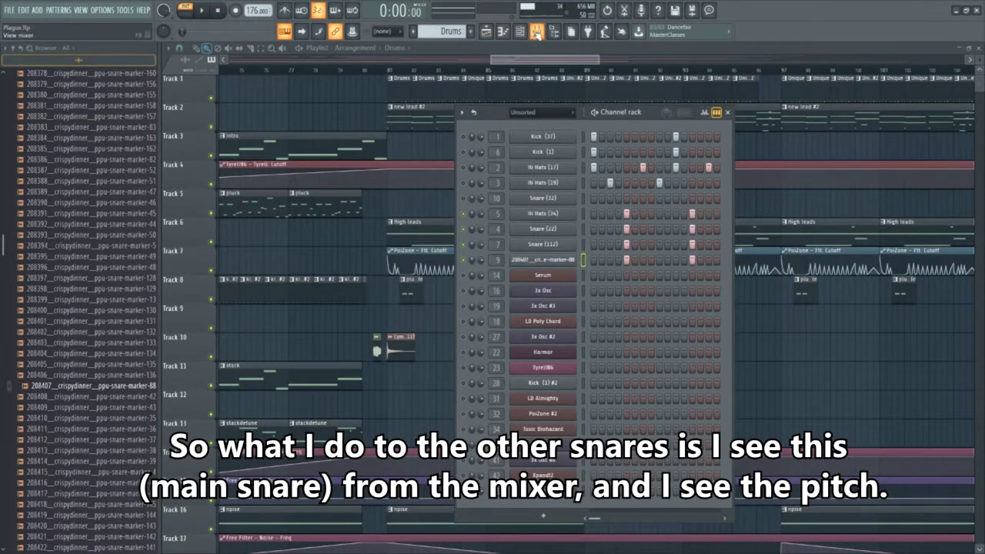
# - Examine the main snare's frequency peak with SPAN on the mixer's Master track, and close the analyzer and mixer
pyautogui.click(537, 31)
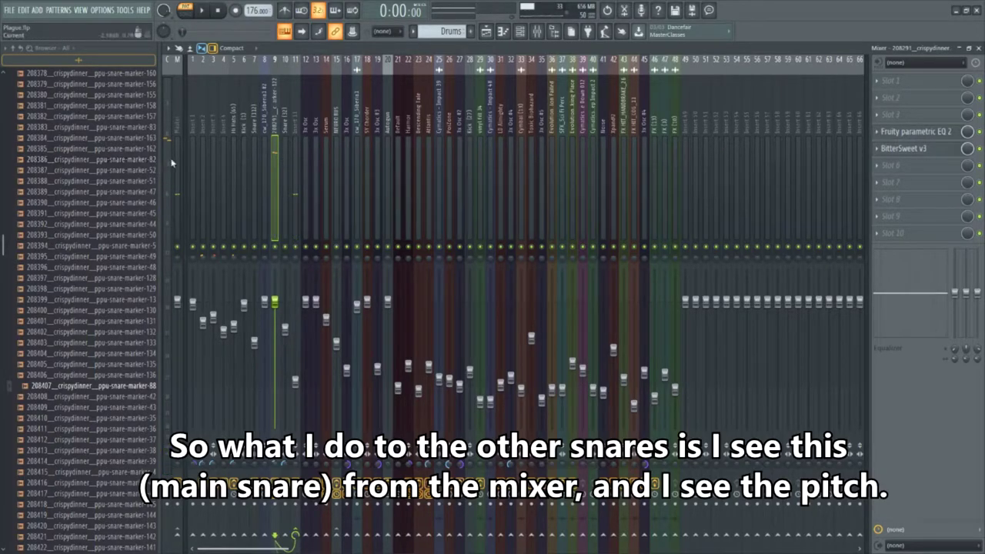
pyautogui.click(177, 185)
pyautogui.click(893, 233)
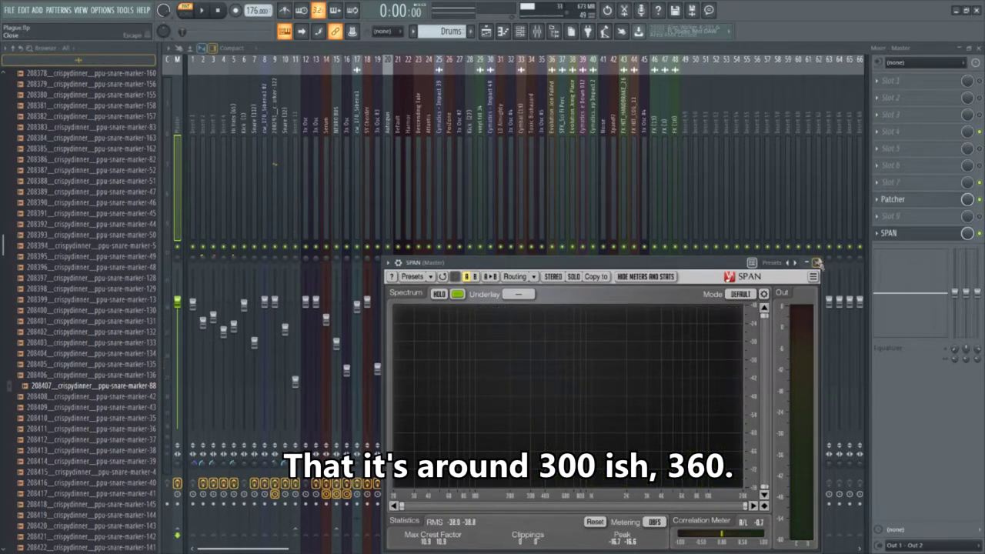
pyautogui.click(816, 262)
pyautogui.press('F6')
pyautogui.click(978, 47)
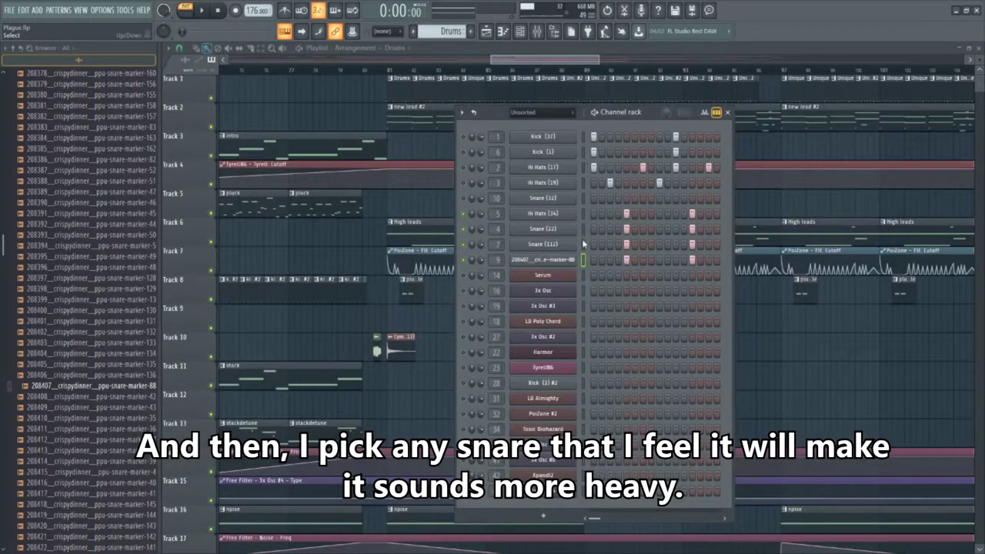
# - Browse the sample library to the dubstep-drum-kit folder and expand its dubstep_drum_kit subfolder
pyautogui.scroll(10, 116, 221)
pyautogui.scroll(15, 115, 221)
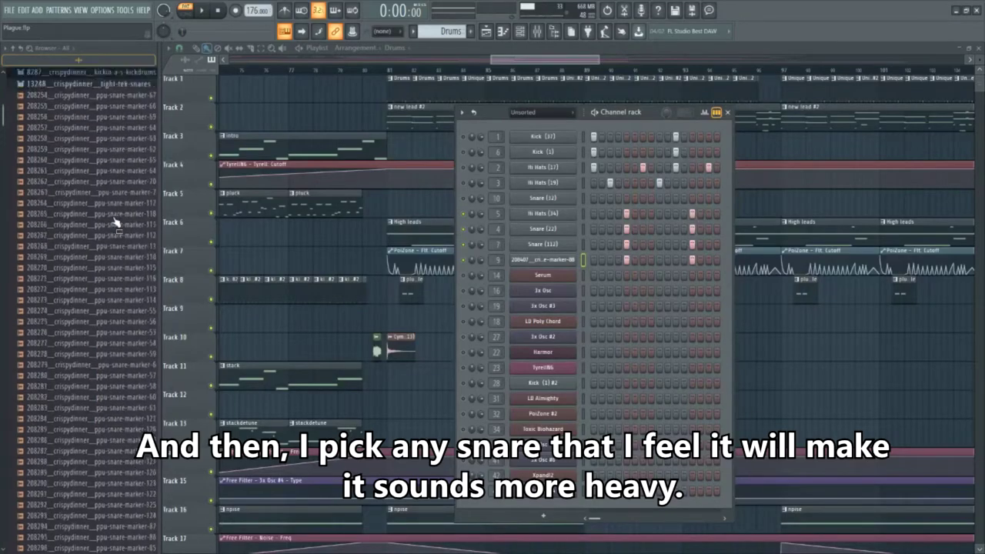
pyautogui.scroll(-5, 111, 235)
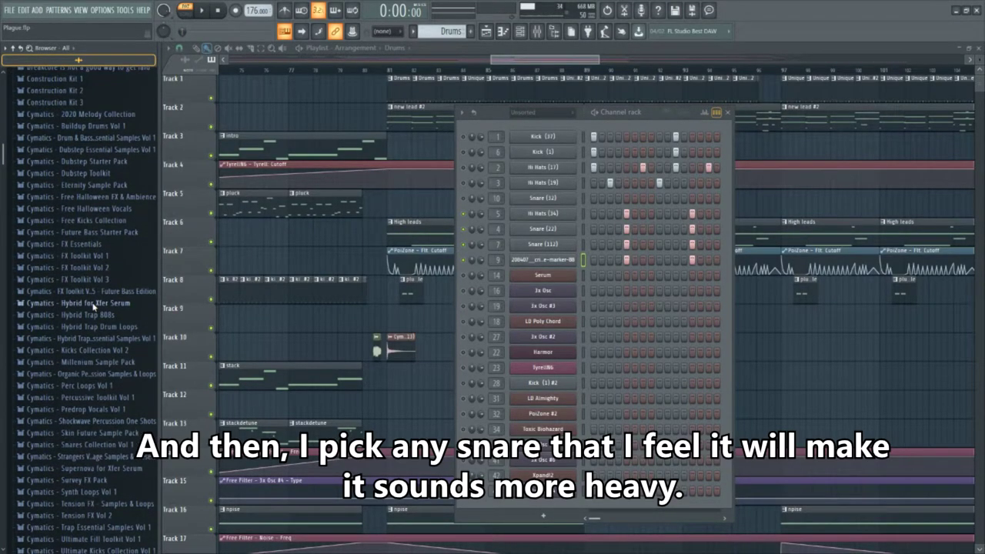
pyautogui.scroll(-12, 96, 306)
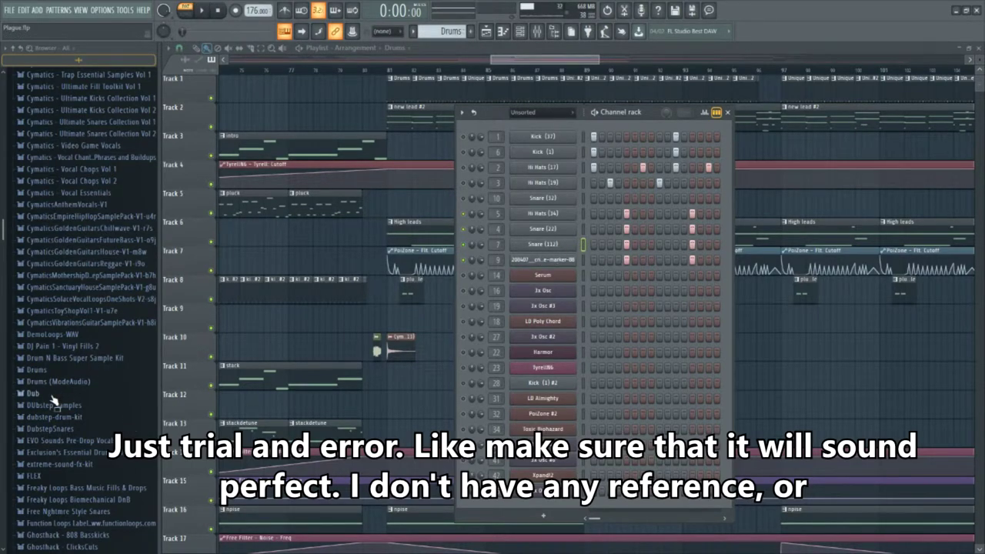
pyautogui.scroll(-4, 81, 368)
pyautogui.click(89, 288)
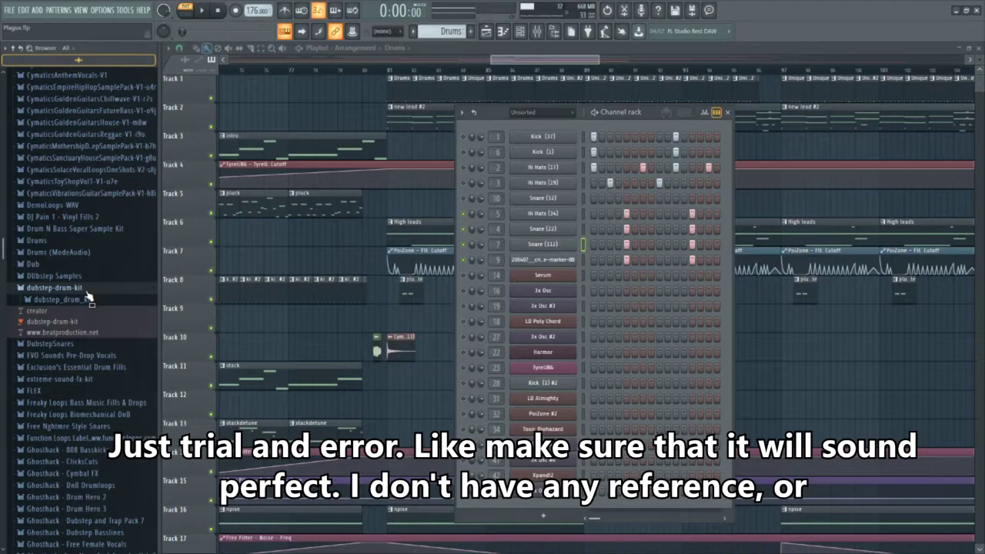
pyautogui.click(89, 300)
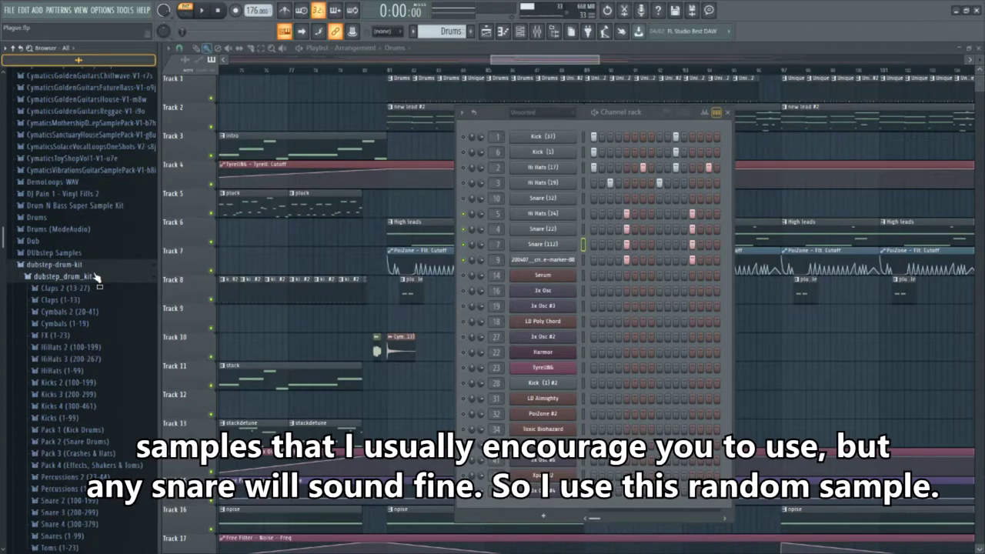
# - Audition Snare (112) from the Snare 2 (100-199) folder and compare it with the main snare channel
pyautogui.scroll(-2, 97, 445)
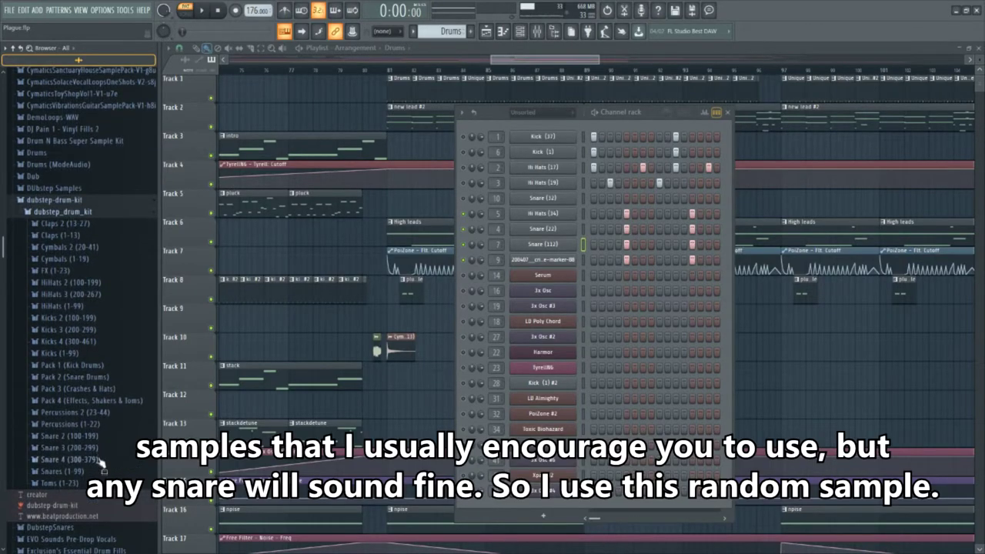
pyautogui.click(102, 440)
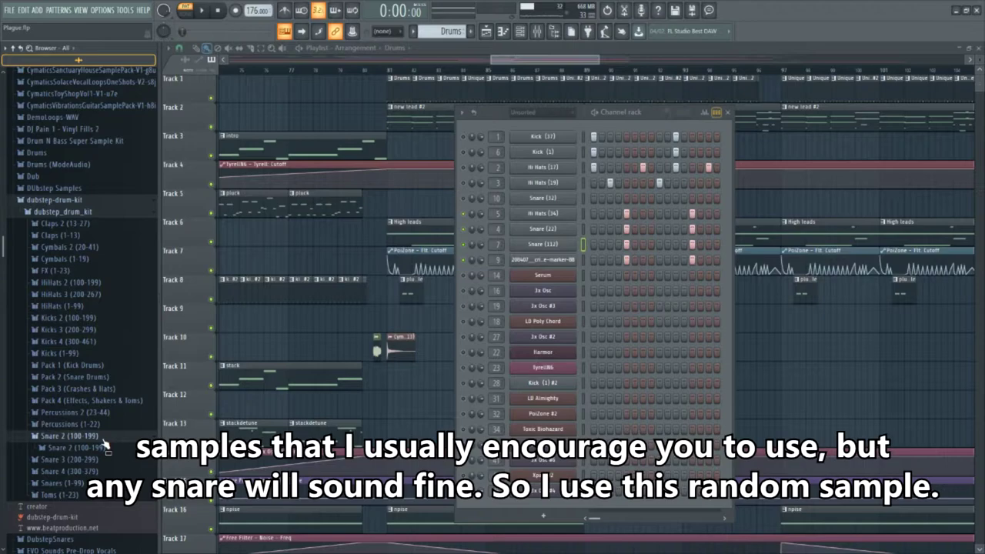
pyautogui.click(102, 448)
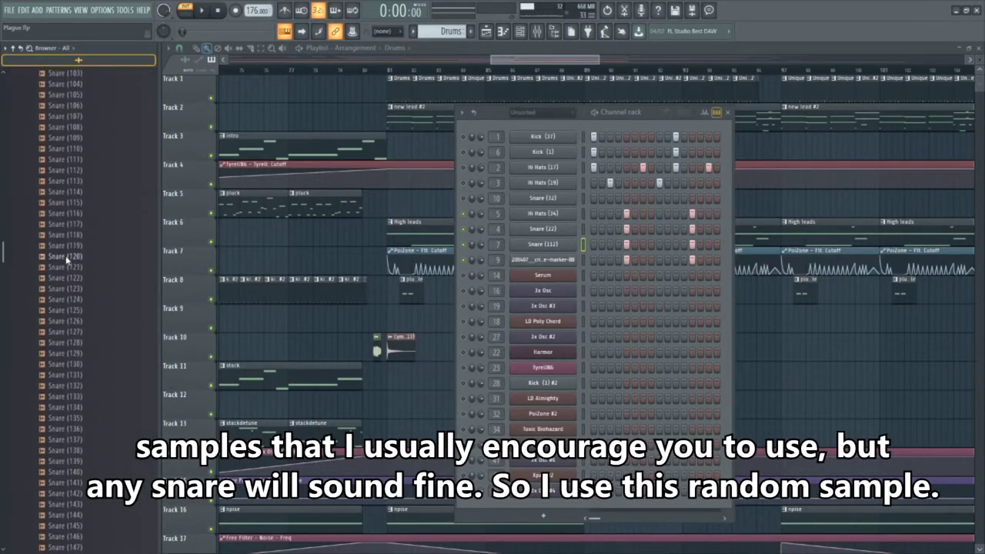
pyautogui.click(82, 174)
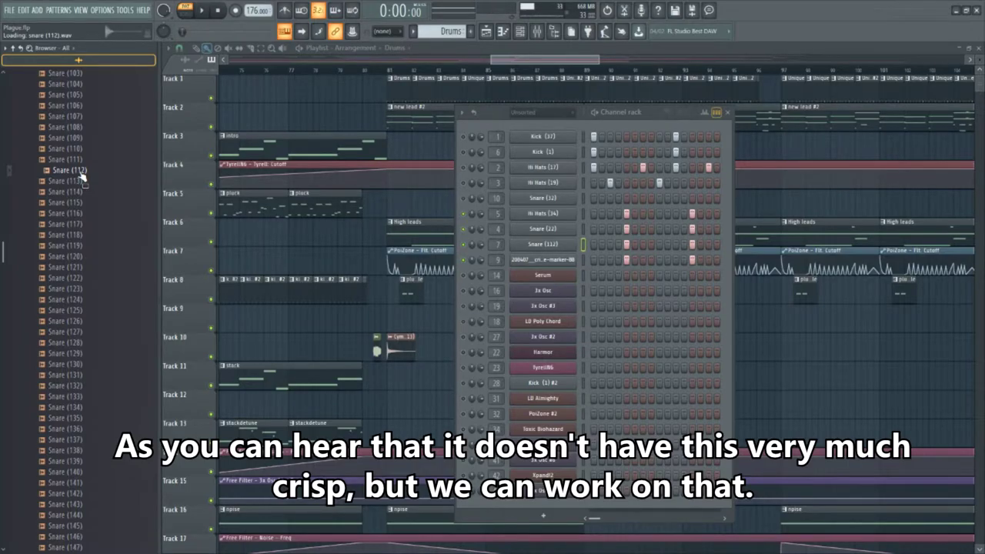
pyautogui.click(583, 261)
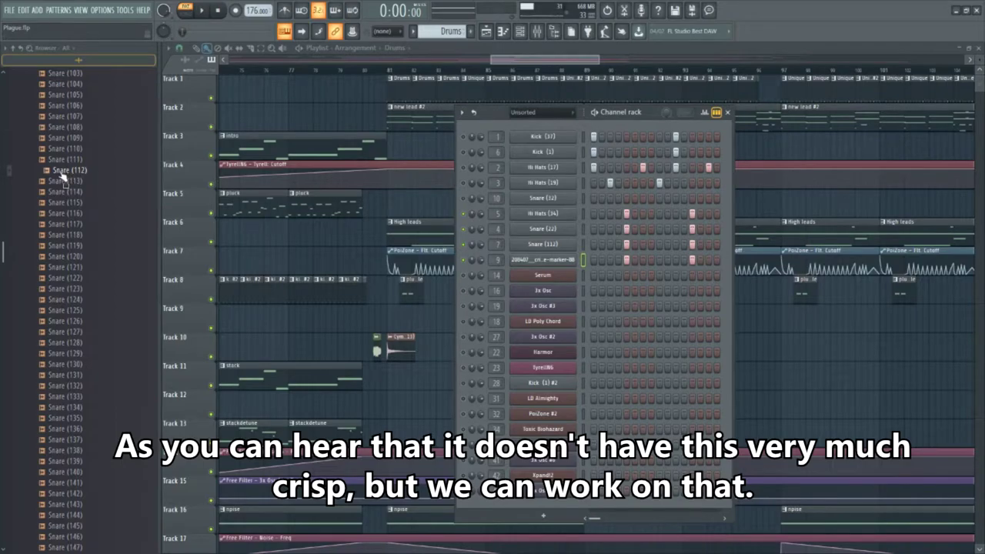
# - Check the pitch setting of the Snare (112) channel and examine its low-mid peak with SPAN on the Master track
pyautogui.click(559, 248)
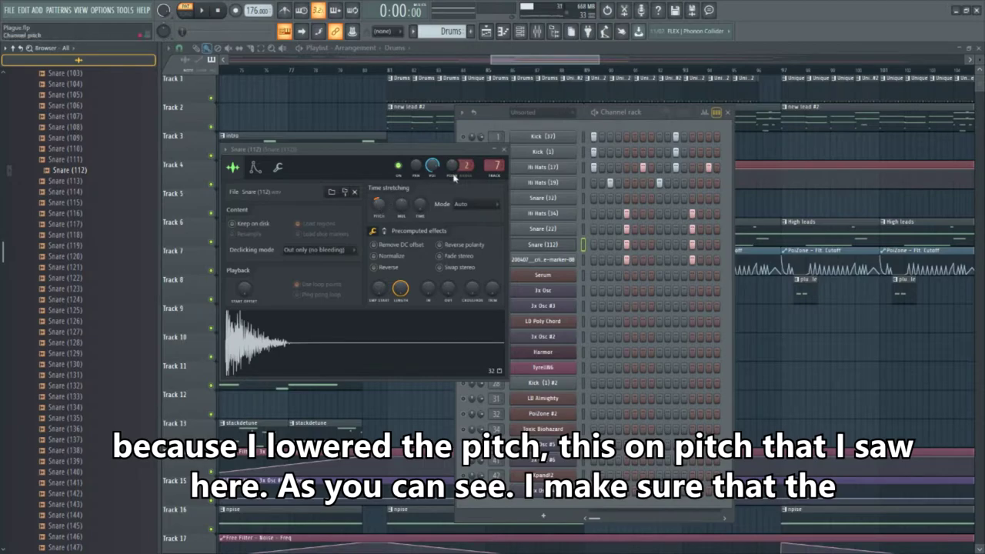
pyautogui.click(570, 247)
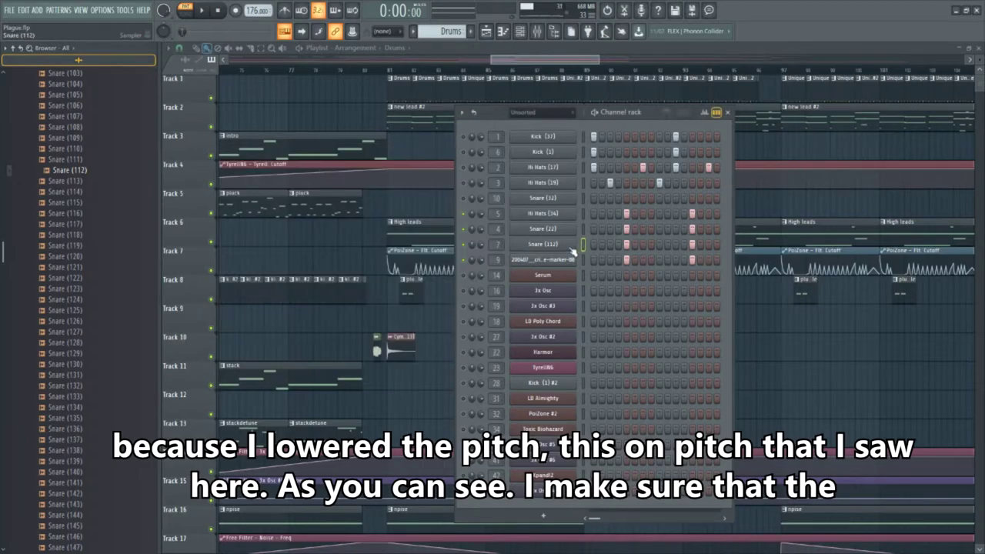
pyautogui.click(537, 31)
pyautogui.click(917, 234)
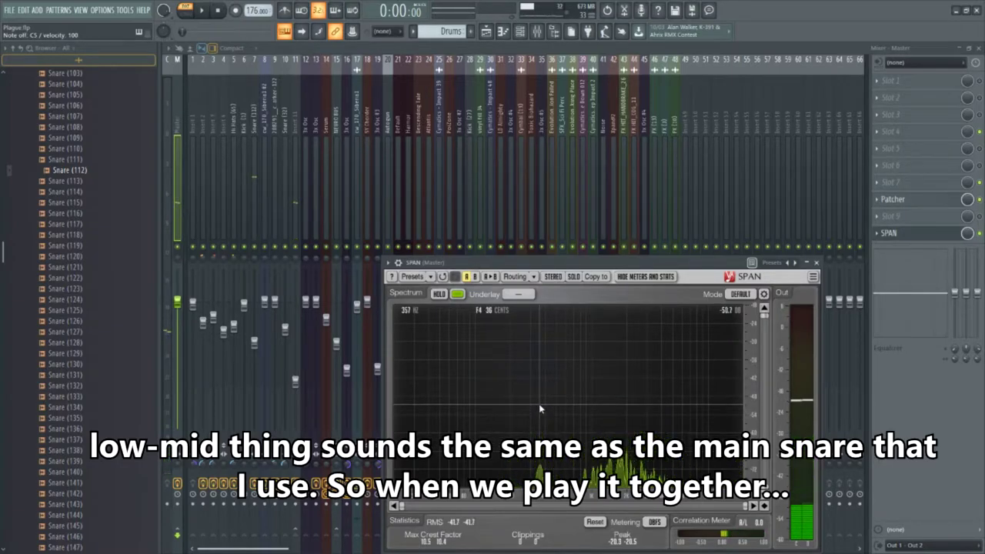
pyautogui.click(539, 36)
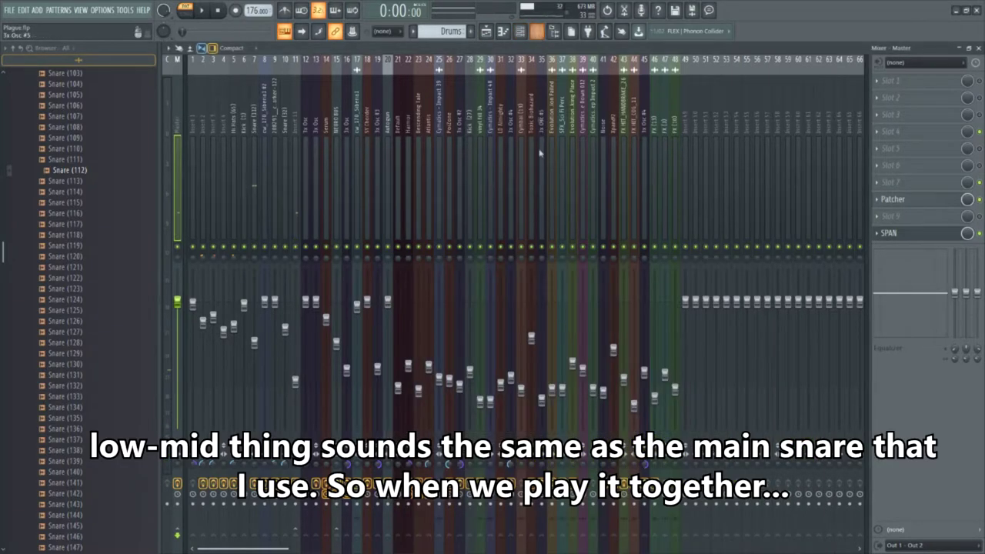
# - Audition the Snare (22) channel in the channel rack and inspect its sampler settings
pyautogui.click(521, 30)
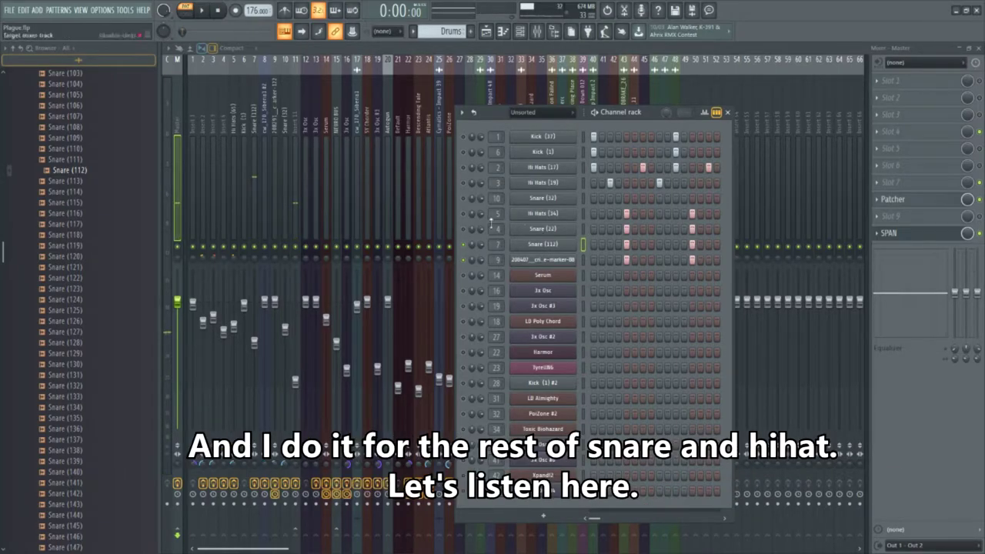
pyautogui.click(584, 228)
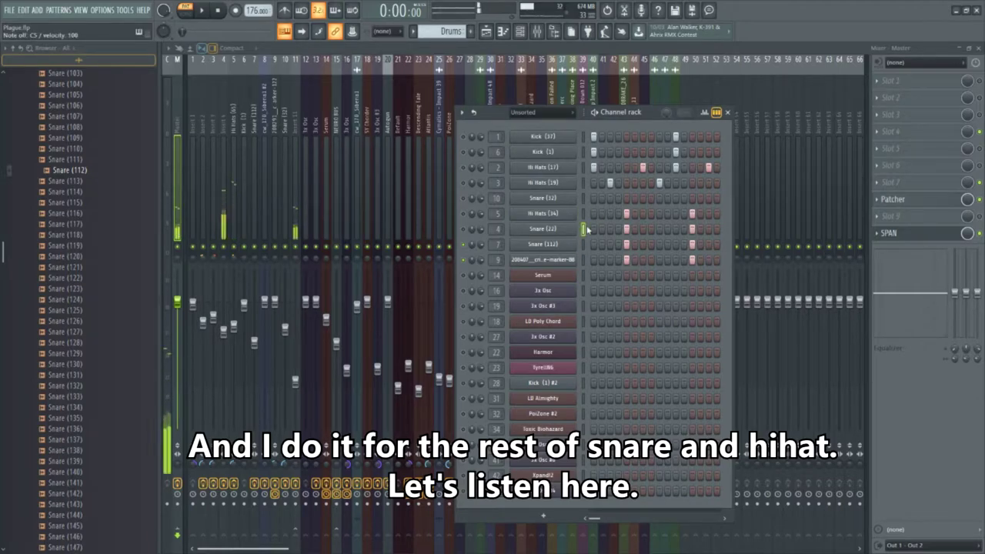
pyautogui.click(543, 229)
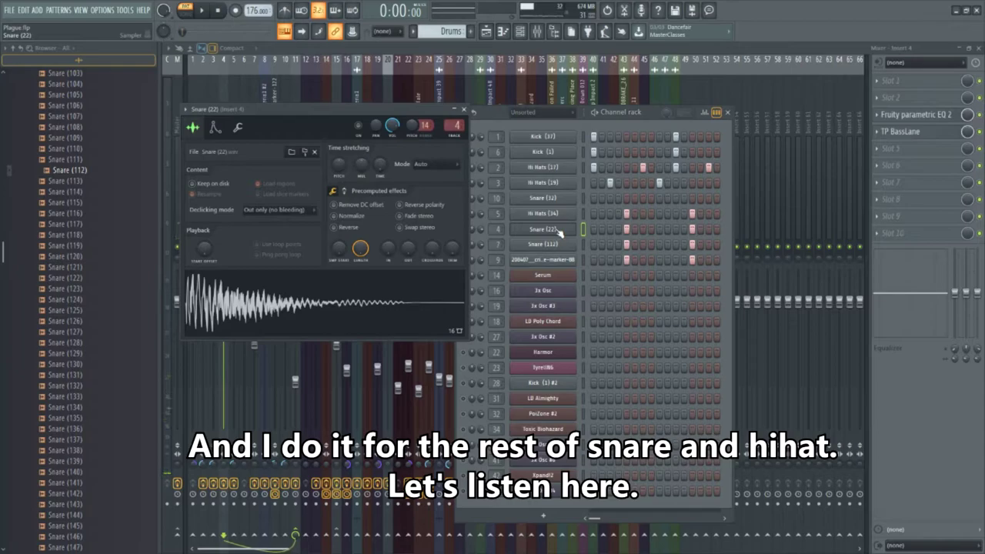
pyautogui.click(464, 109)
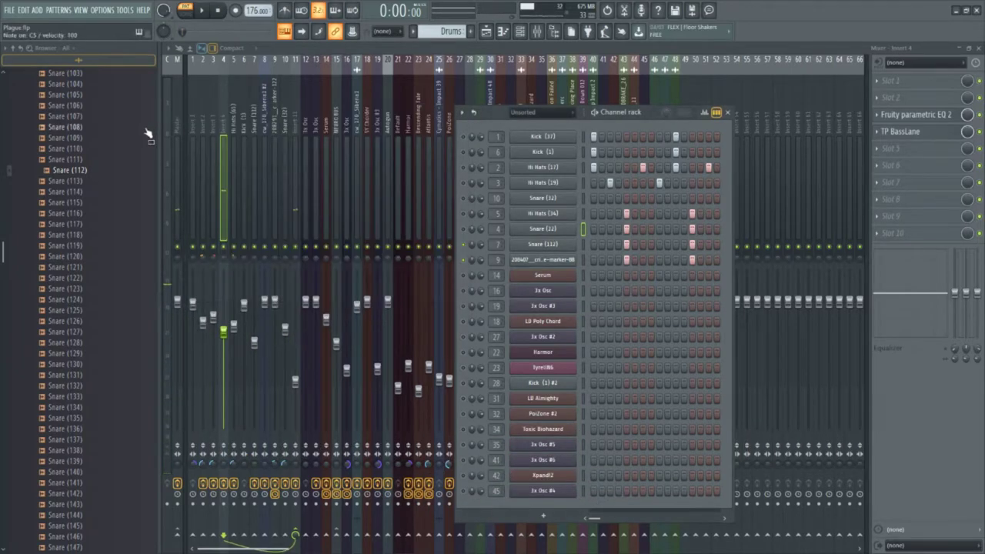
# - Examine the spectrum of Snare (22) and the playing layered pattern with SPAN on the Master track
pyautogui.click(178, 196)
pyautogui.click(889, 233)
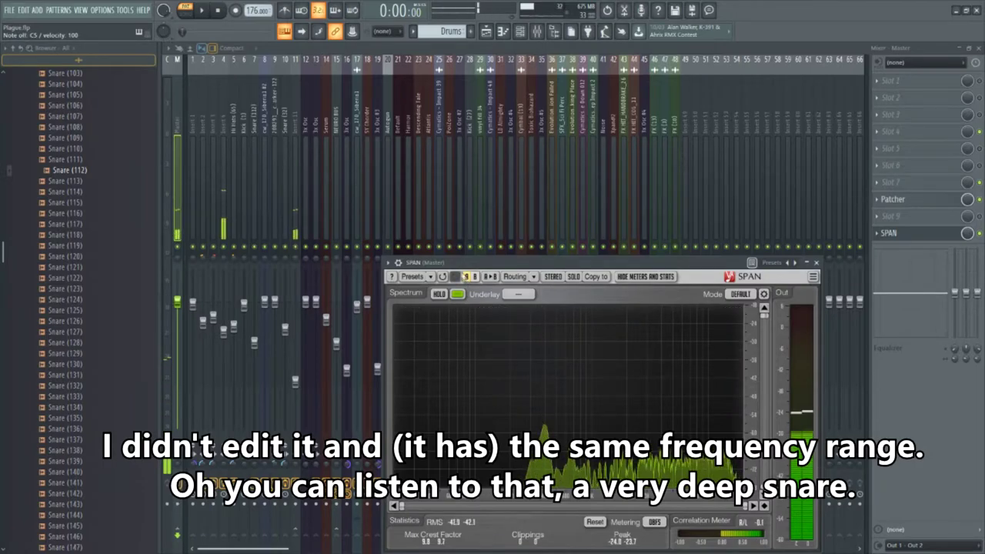
pyautogui.press('space')
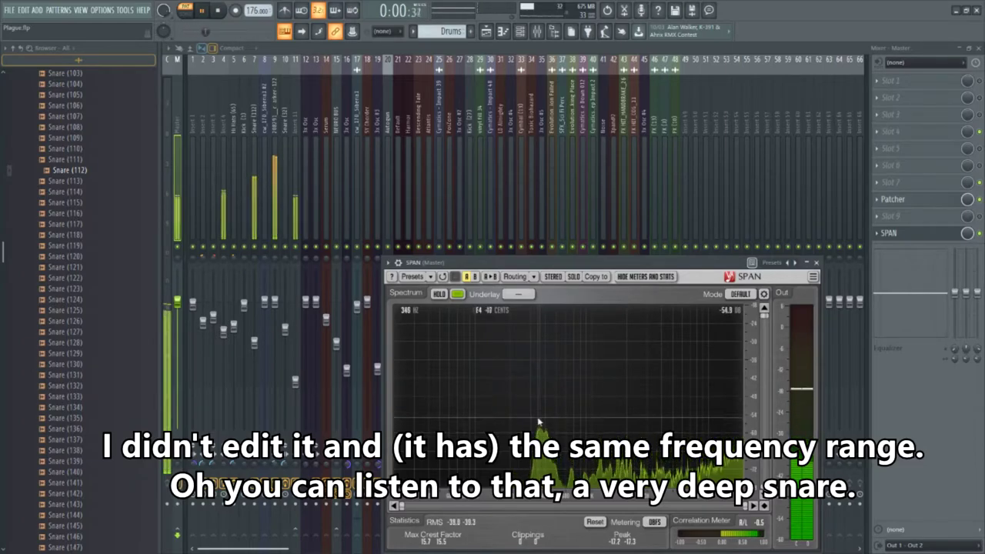
pyautogui.press('space')
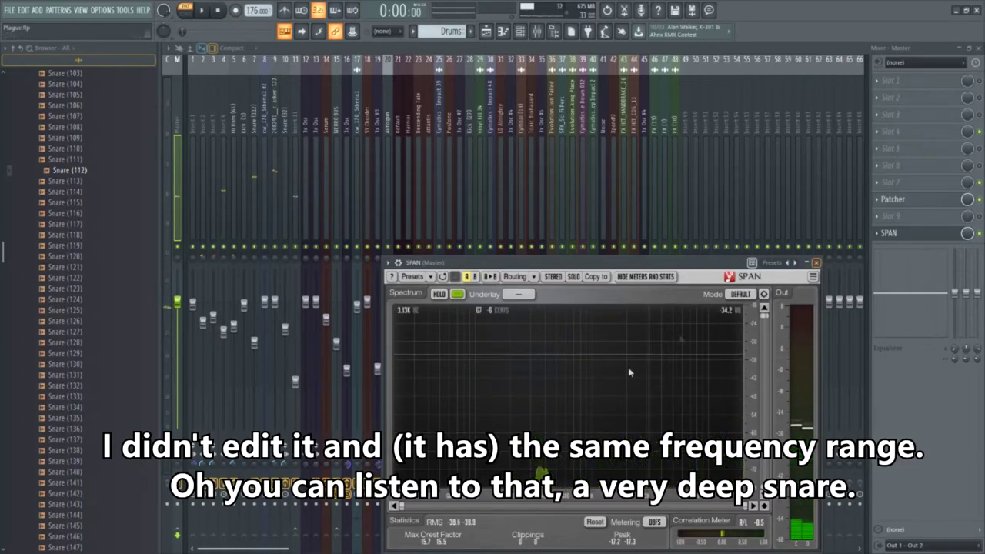
pyautogui.press('space')
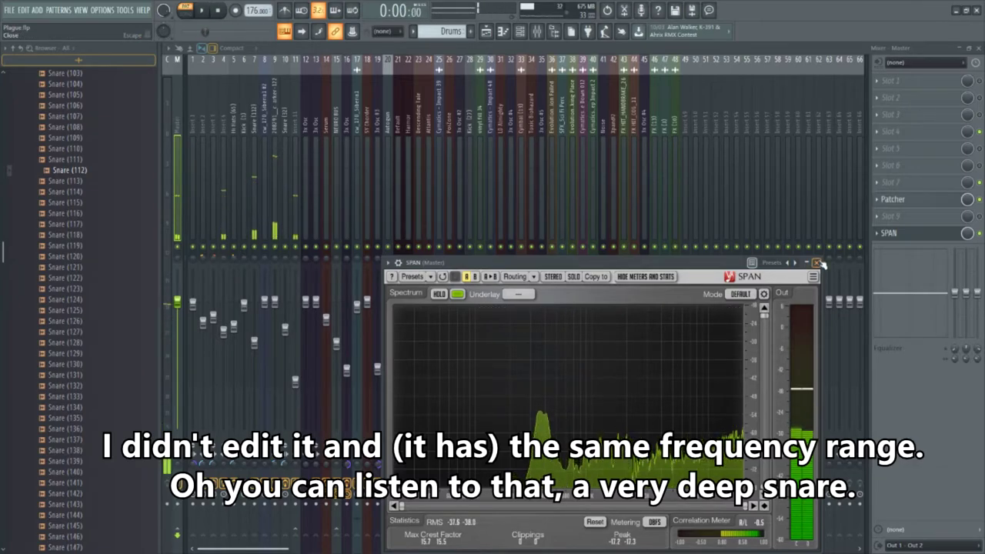
pyautogui.press('space')
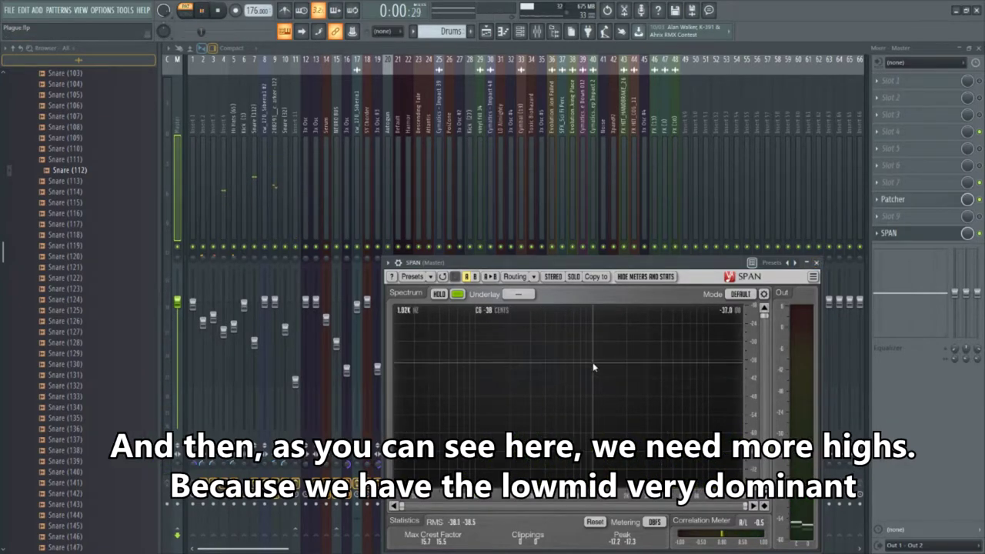
# - Inspect the sampler settings of the Hi Hats (34) layer and play the layered pattern
pyautogui.press('space')
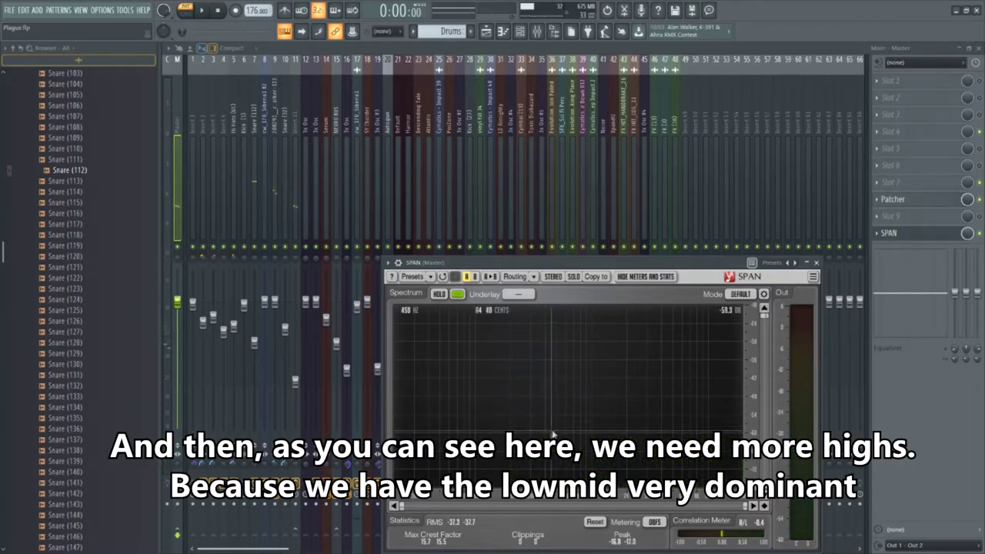
pyautogui.click(816, 262)
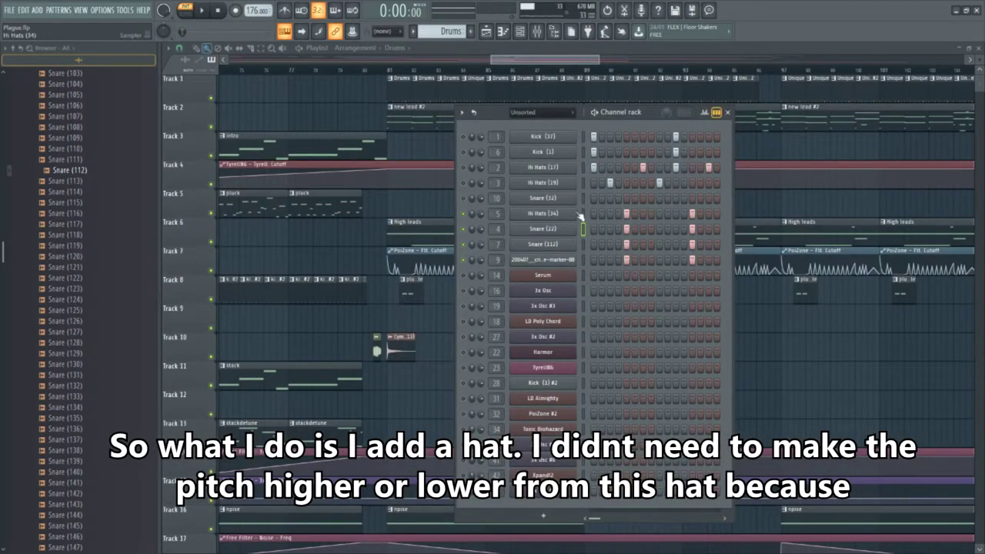
pyautogui.click(579, 215)
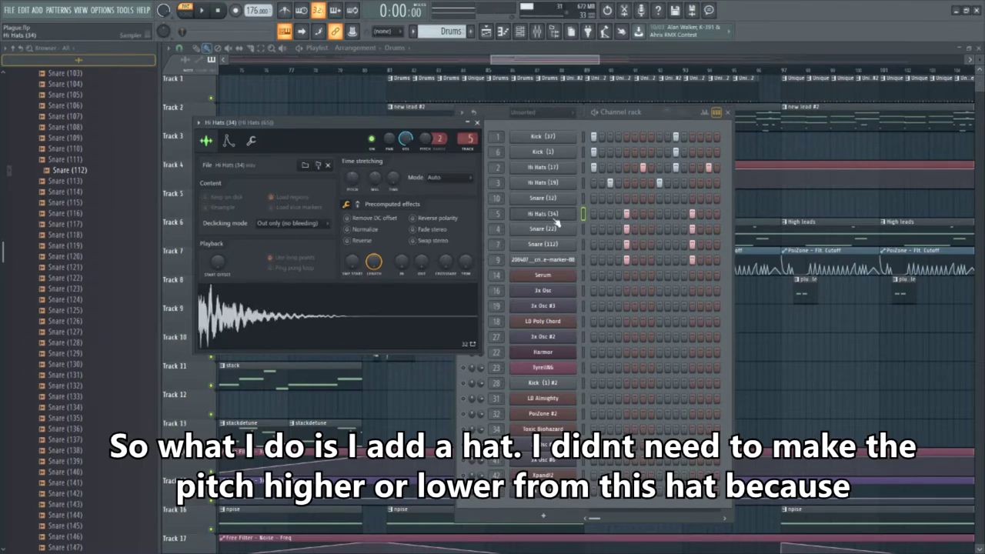
pyautogui.click(538, 31)
pyautogui.press('space')
pyautogui.click(537, 31)
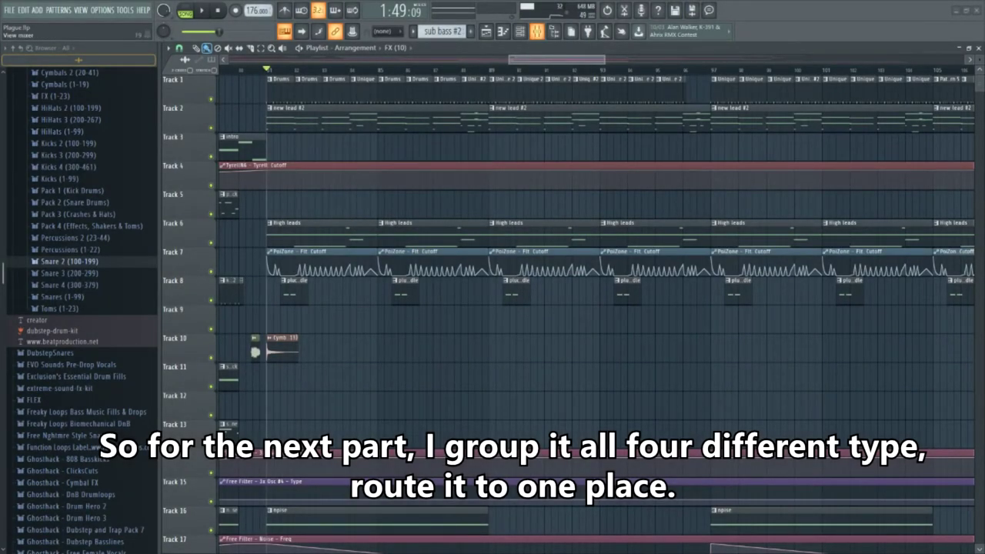
# - Solo the snare layer tracks 4, 5, 7 and 9 with their bus Insert 11 in the mixer and start playback
pyautogui.click(542, 30)
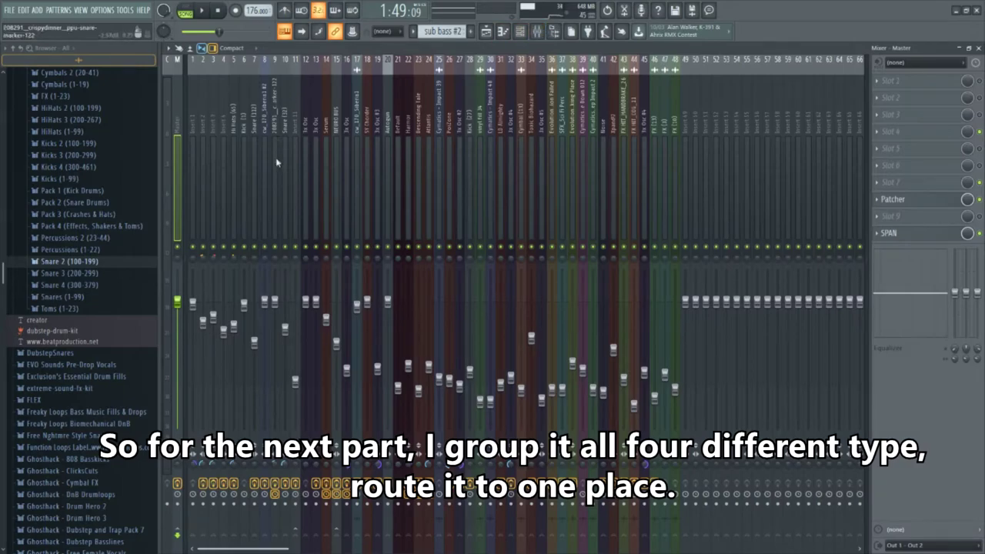
pyautogui.click(284, 134)
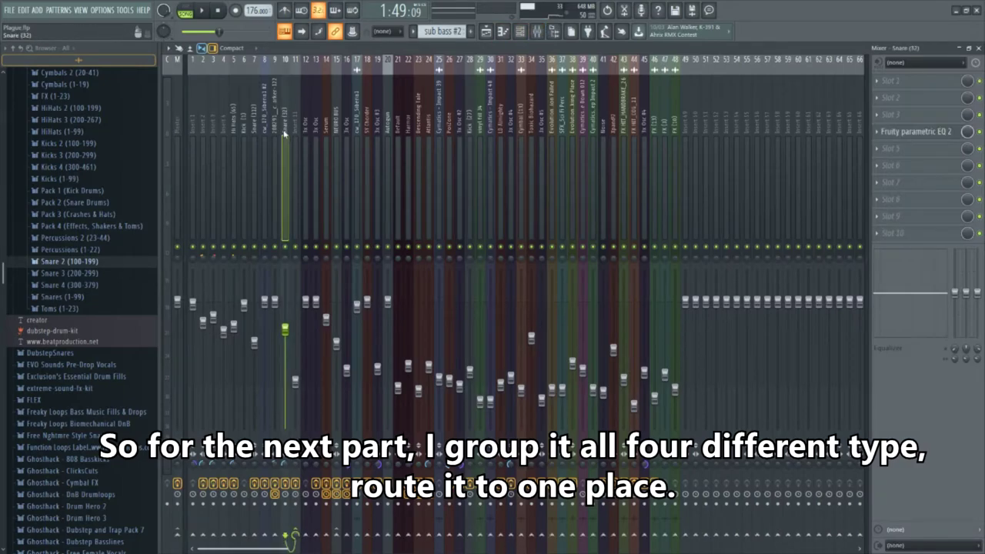
pyautogui.rightClick(284, 250)
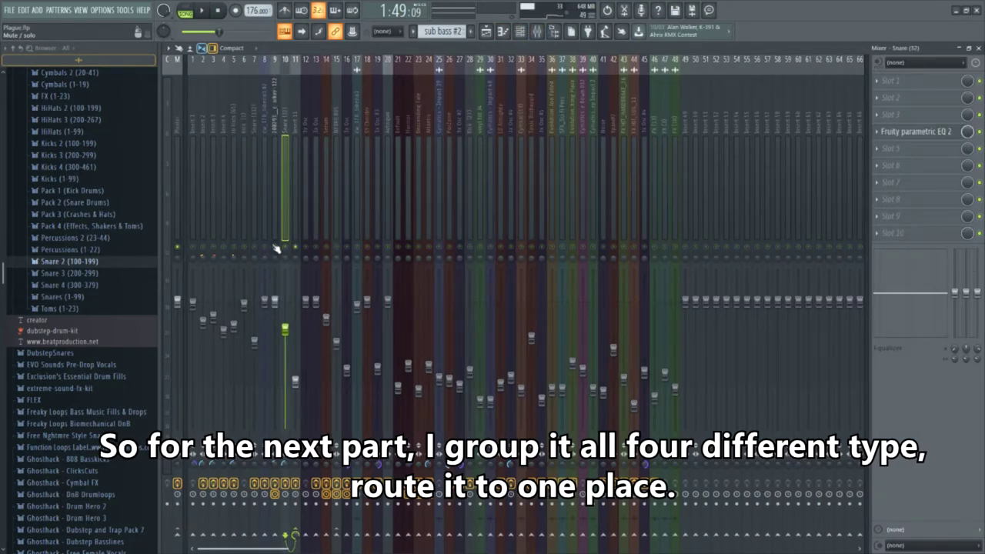
pyautogui.rightClick(284, 250)
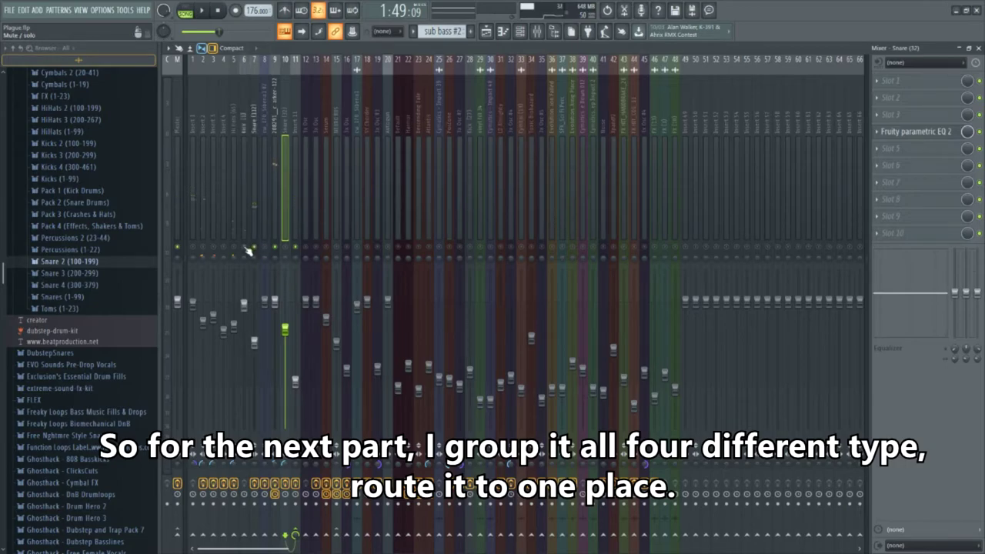
pyautogui.press('space')
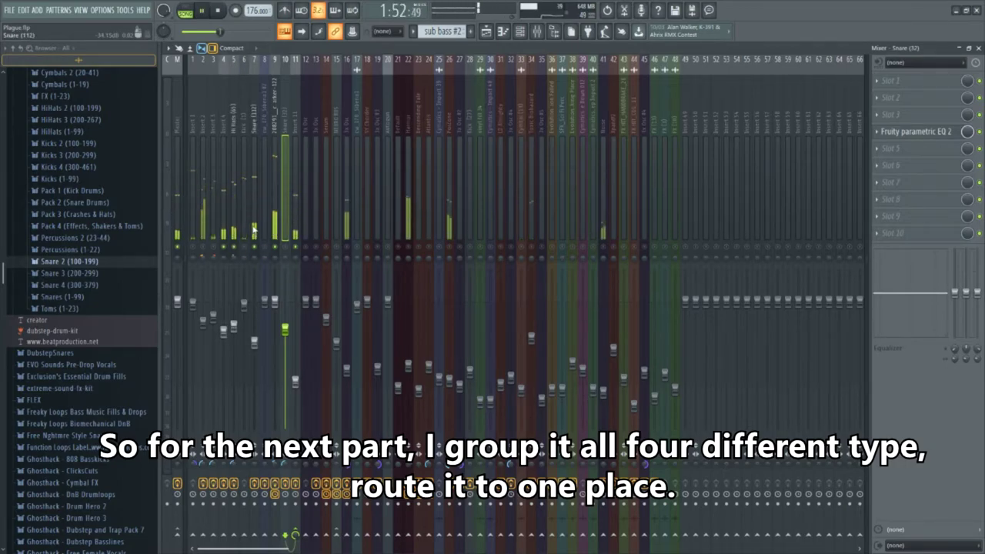
# - Examine the low cuts in Fruity parametric EQ 2 on the main snare track 9 and the Snare (112) track
pyautogui.press('Left')
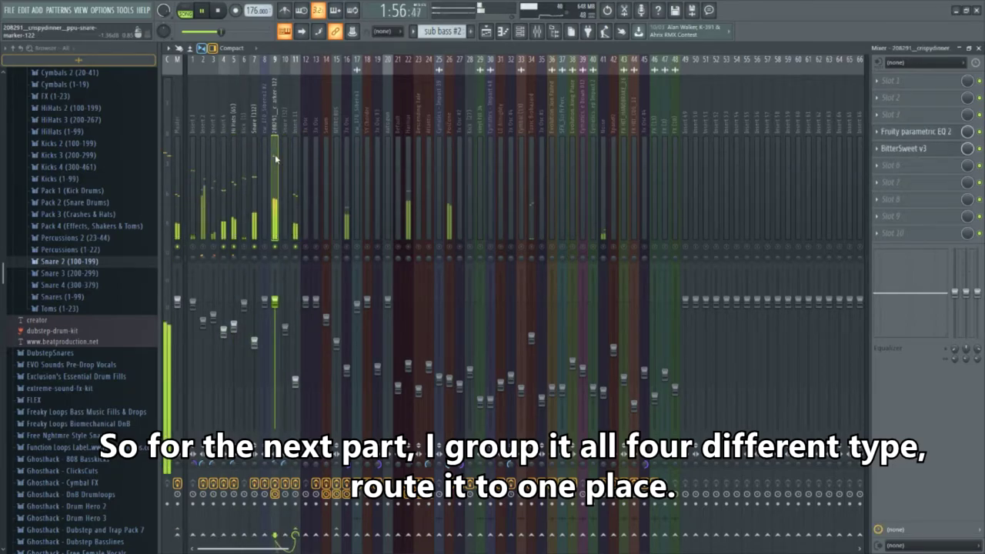
pyautogui.click(916, 132)
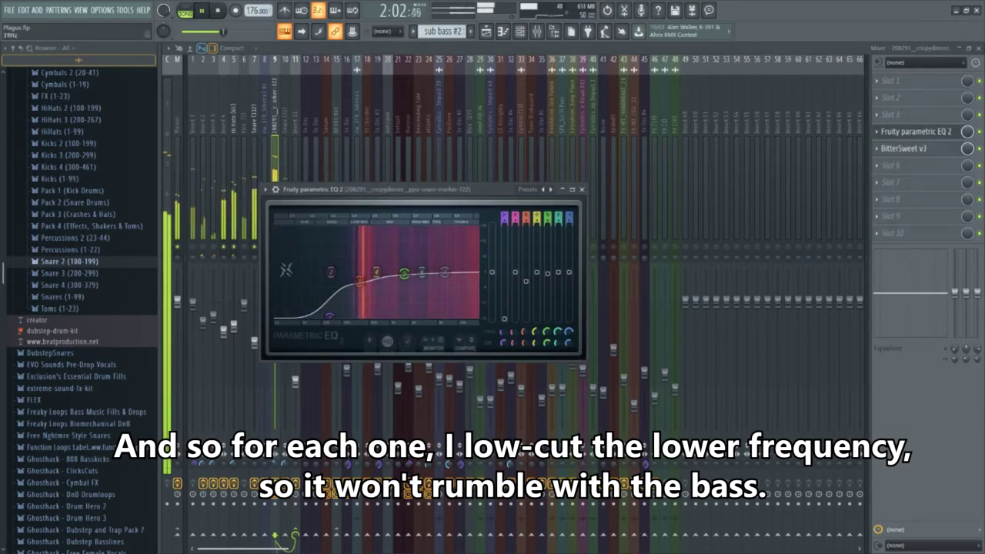
pyautogui.click(584, 189)
pyautogui.click(256, 171)
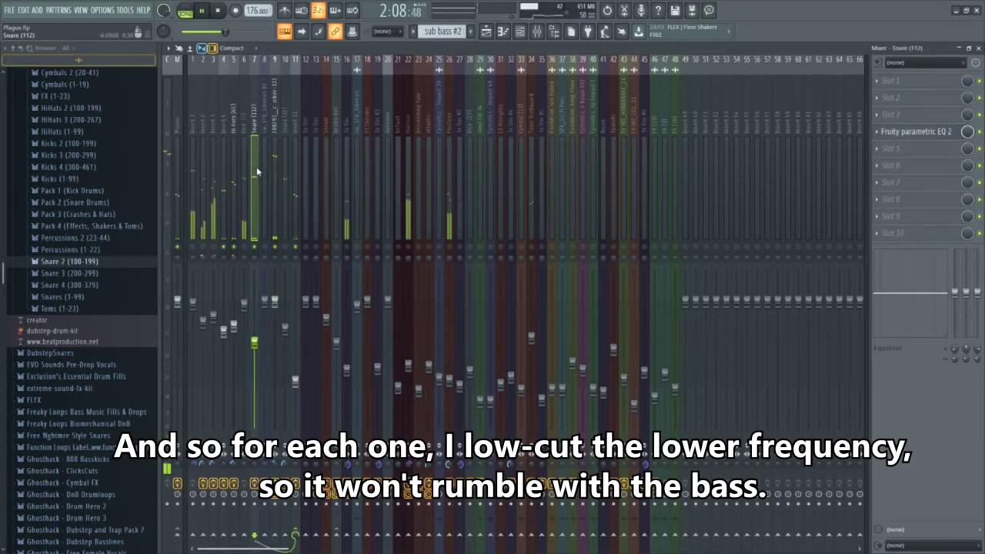
pyautogui.click(938, 136)
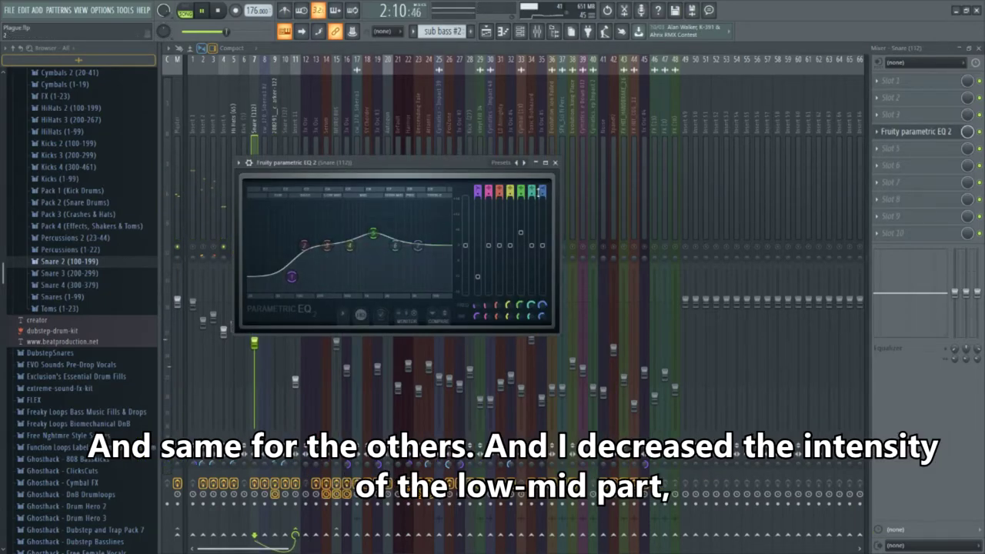
pyautogui.click(555, 163)
# - Compare the low-mid EQ bands of the main snare track with those of the Snare (112) track
pyautogui.click(275, 154)
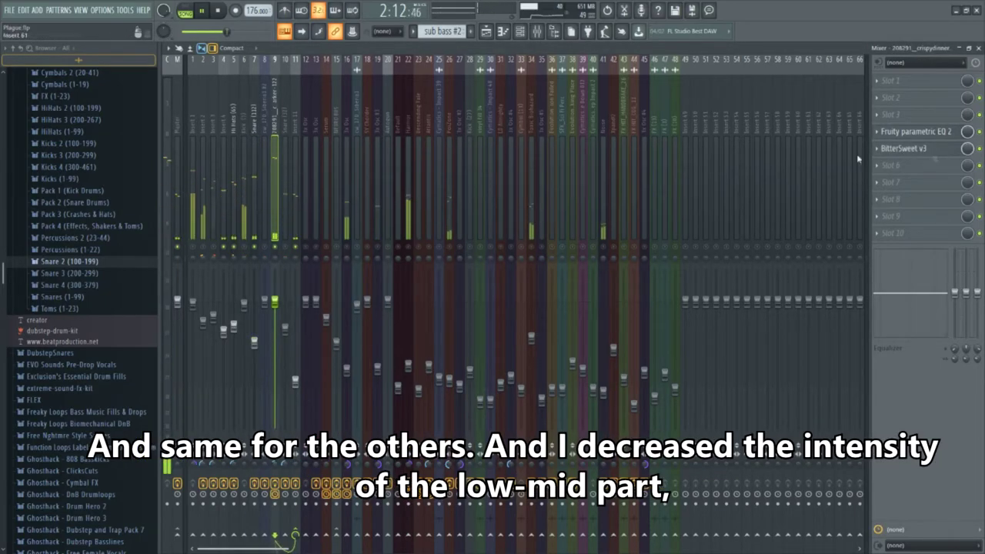
pyautogui.click(940, 135)
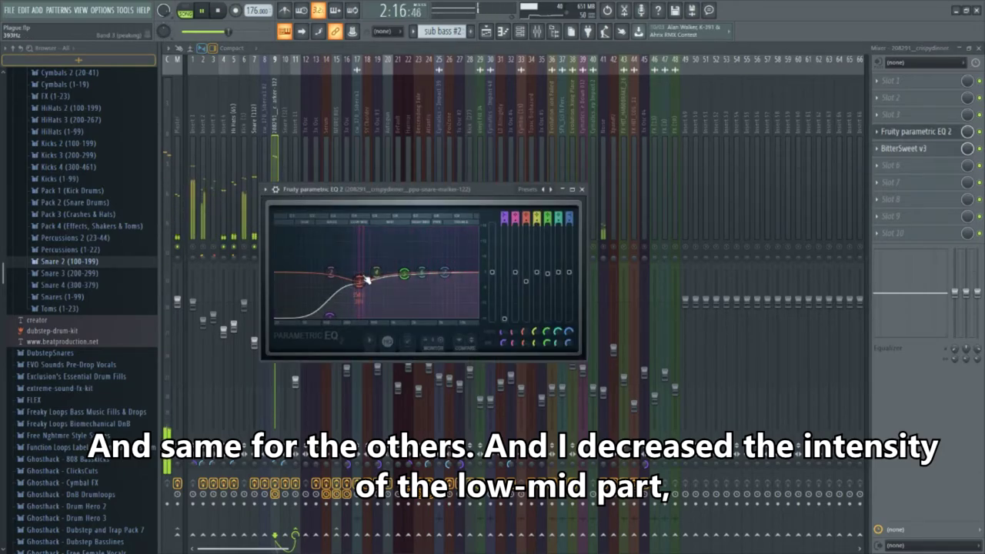
pyautogui.press('Escape')
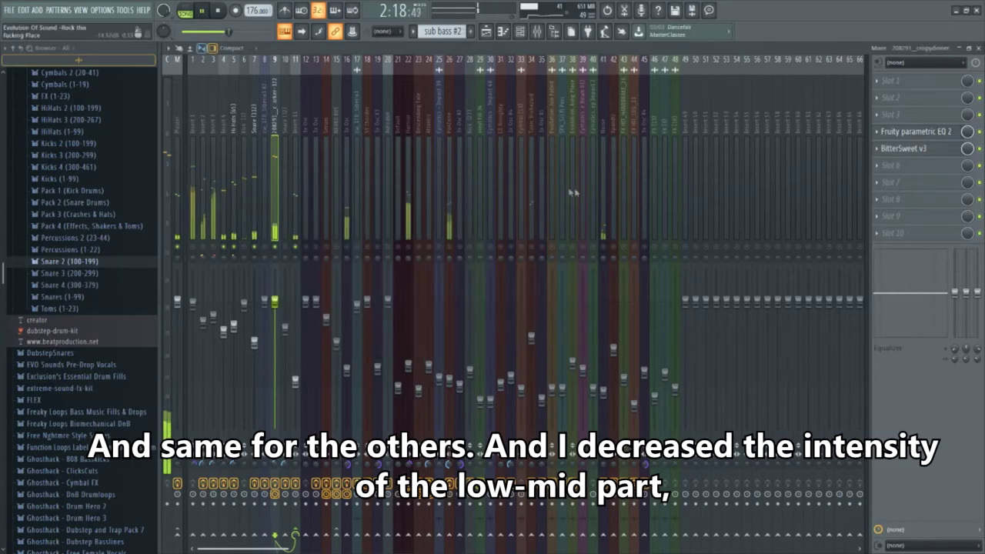
pyautogui.click(255, 173)
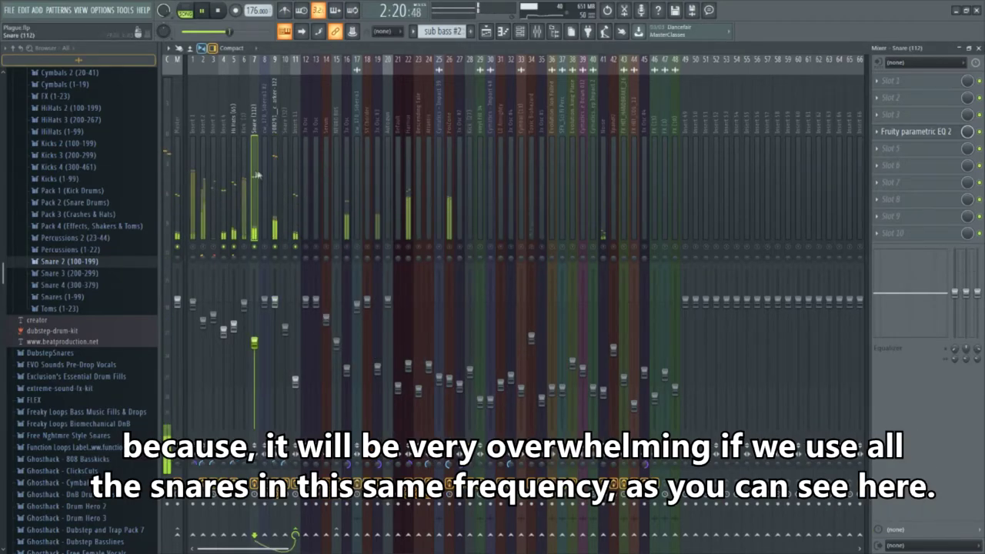
pyautogui.click(938, 137)
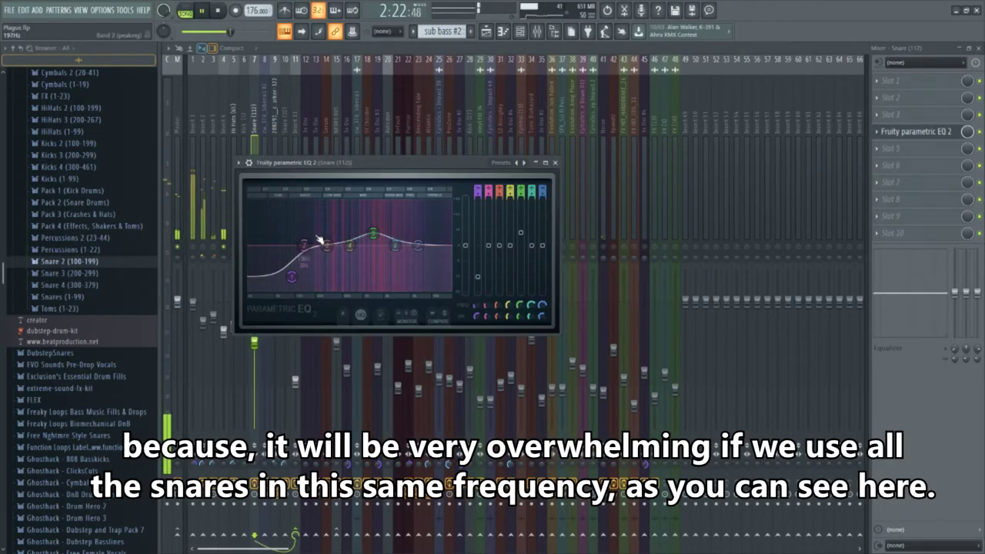
pyautogui.press('Escape')
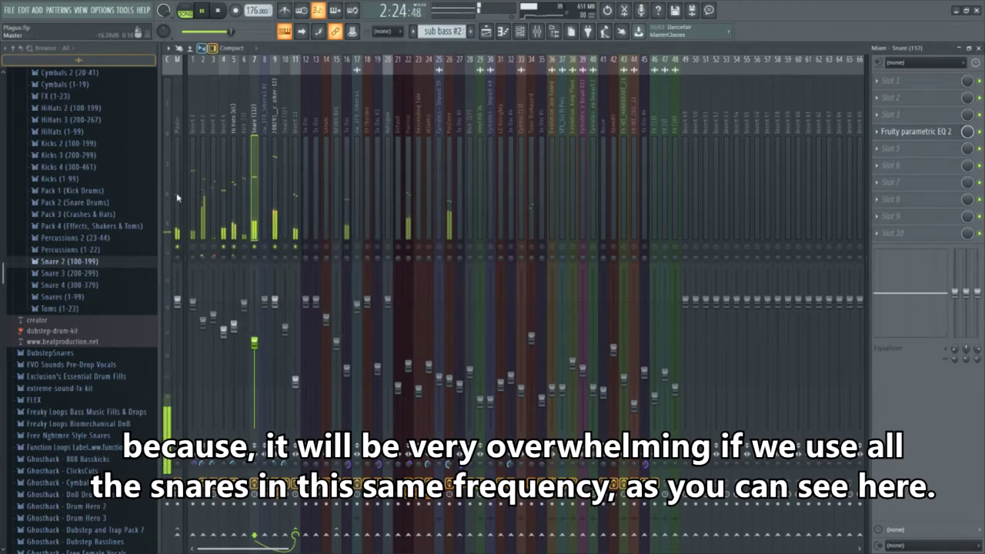
# - Check the Hi Hats (65) mixer track and examine the low cut in Insert 4's Fruity parametric EQ 2
pyautogui.click(234, 188)
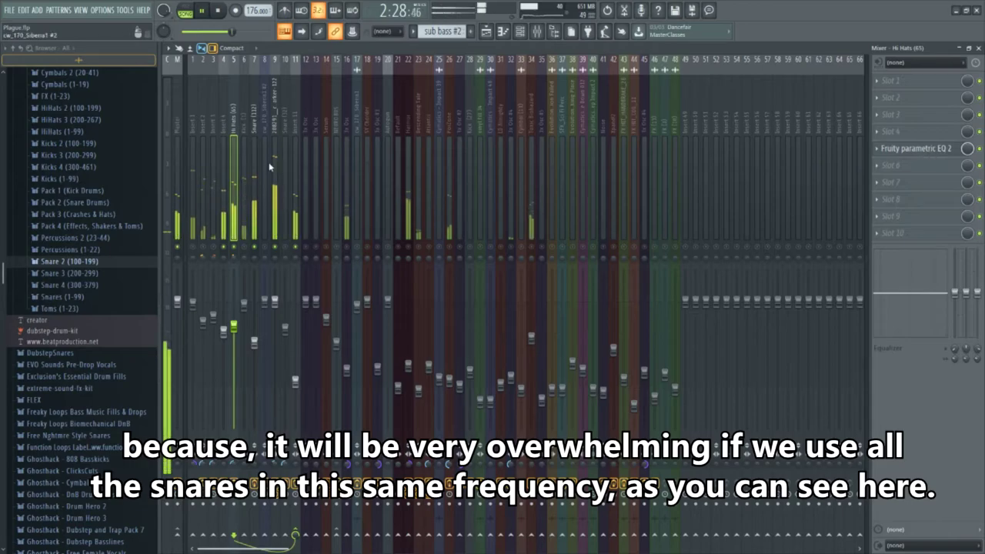
pyautogui.click(225, 166)
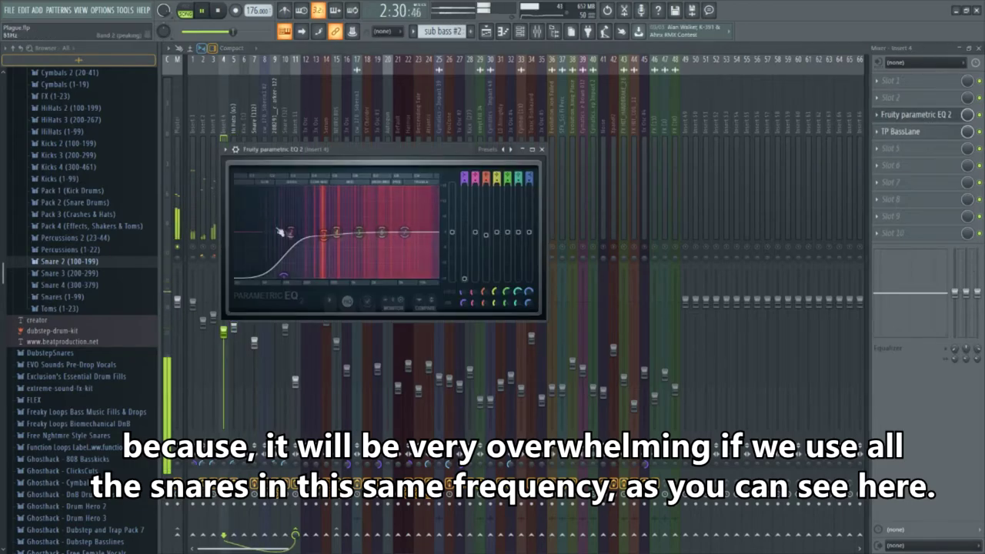
pyautogui.click(541, 148)
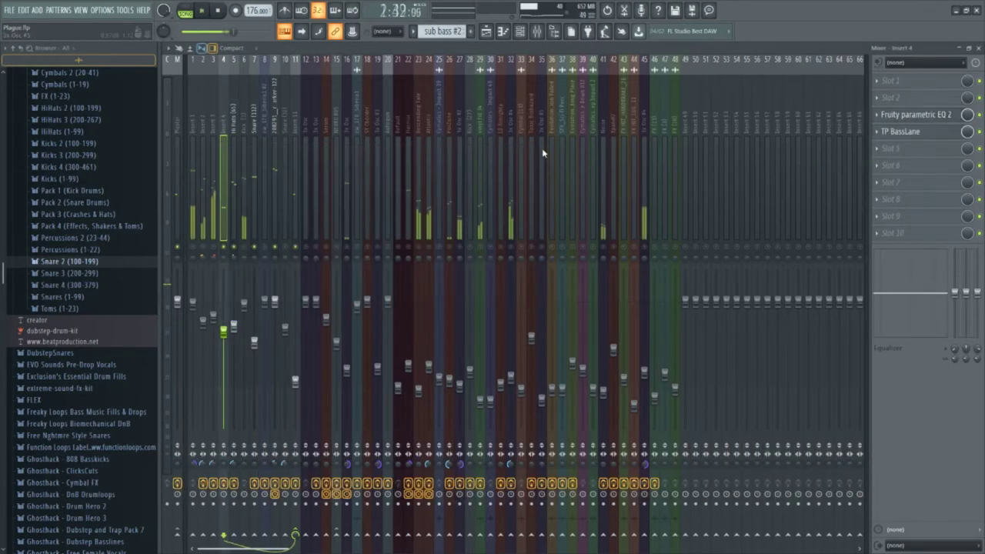
# - Check the effect chain of Insert 11 and inspect the BitterSweet v3 settings on the main snare track
pyautogui.click(293, 179)
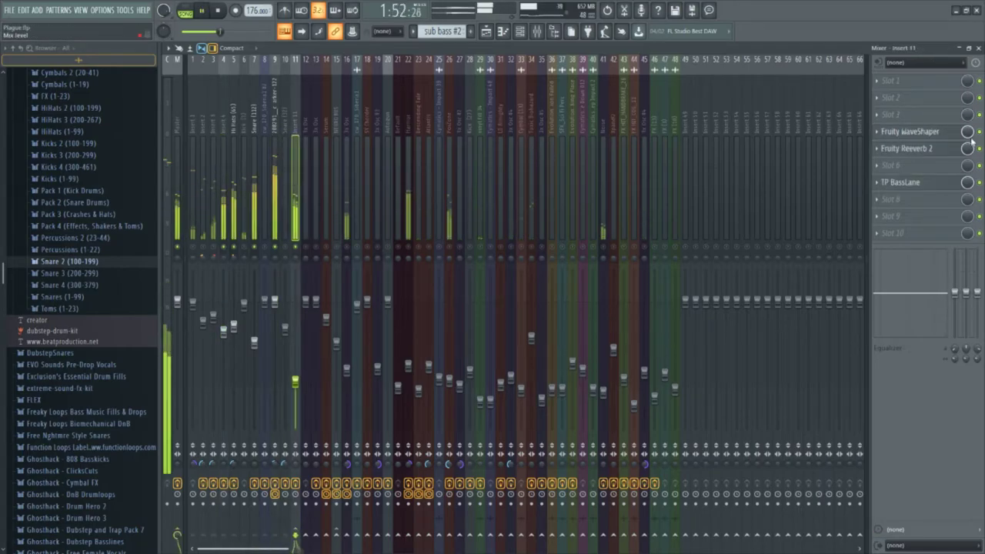
pyautogui.click(277, 185)
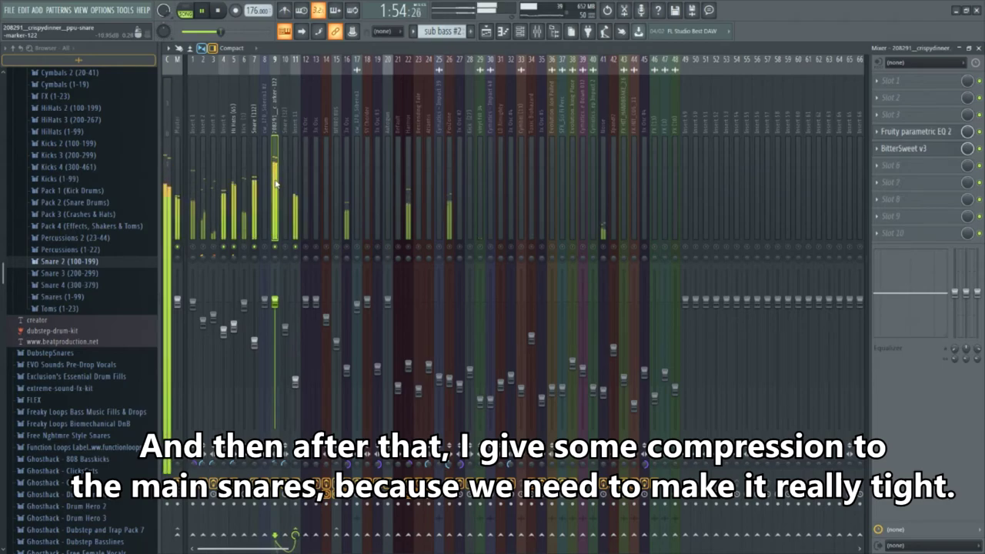
pyautogui.click(947, 153)
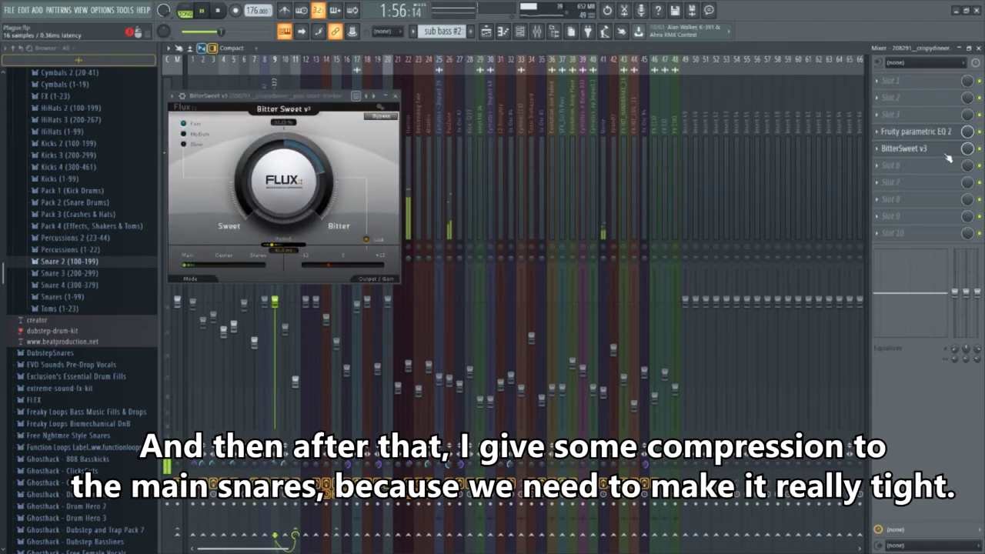
pyautogui.click(396, 97)
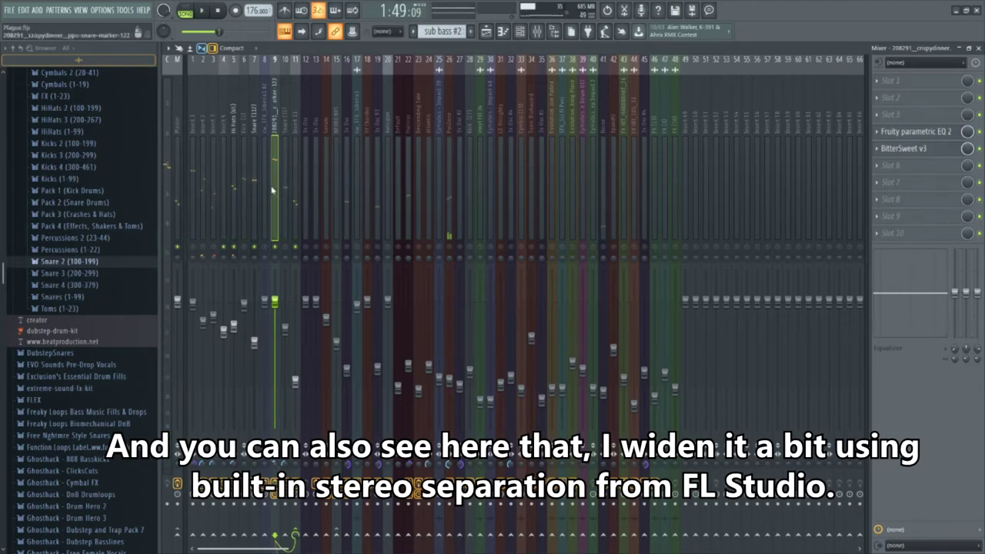
# - Check the Hi Hats (65) effect chain and inspect the Fruity WaveShaper curve on the snare bus Insert 11
pyautogui.click(235, 177)
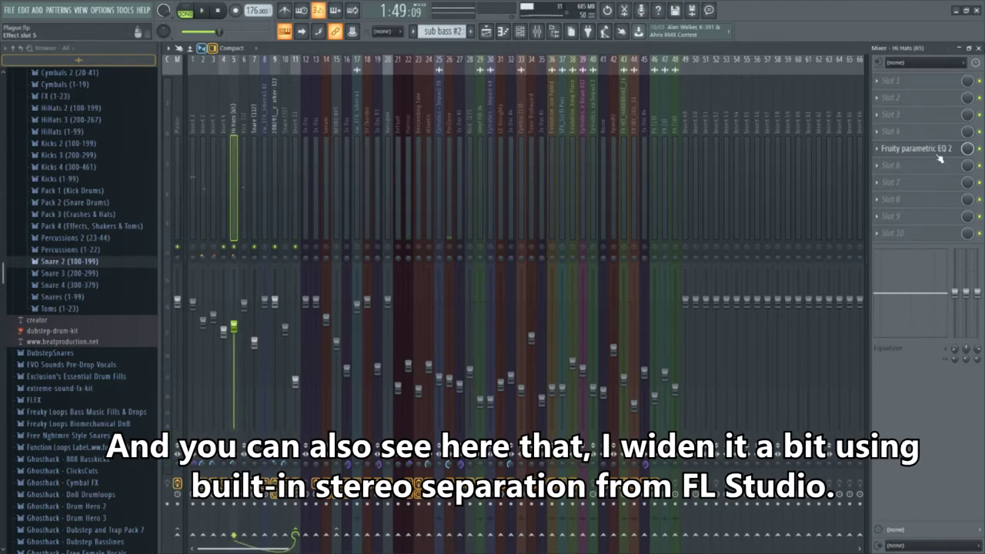
pyautogui.click(296, 186)
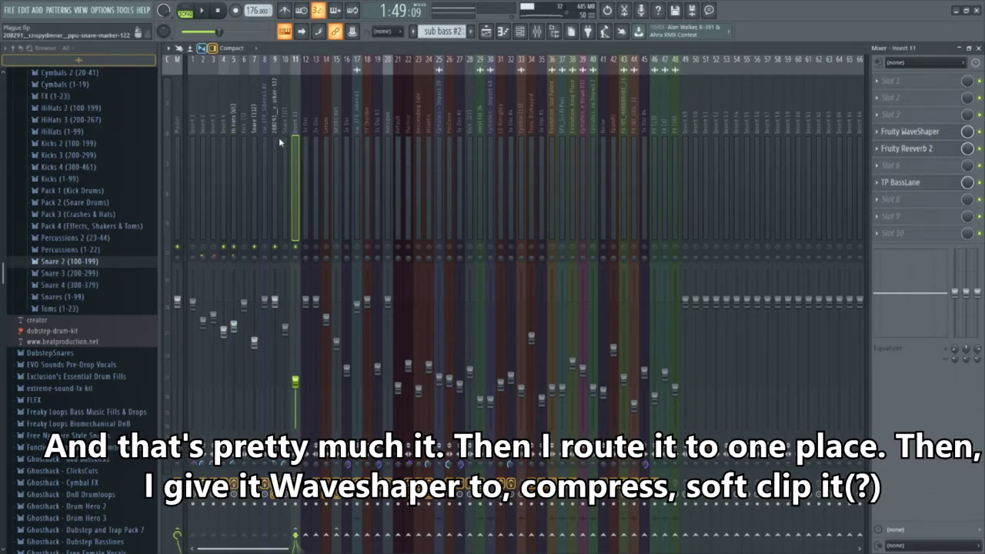
pyautogui.click(897, 137)
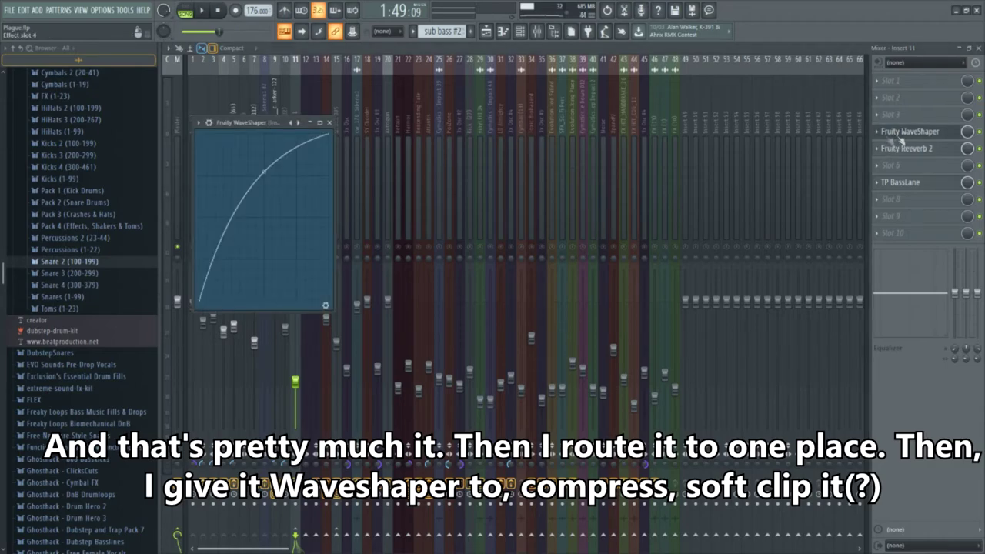
pyautogui.click(329, 123)
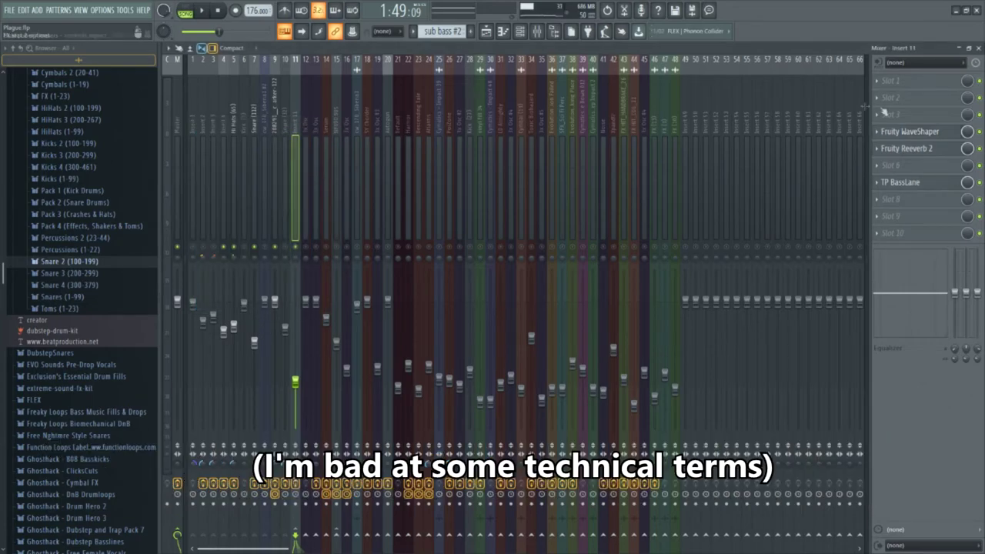
# - Inspect Fruity Reeverb 2 on Insert 11 and switch it off during playback to compare the snare with and without reverb
pyautogui.click(908, 150)
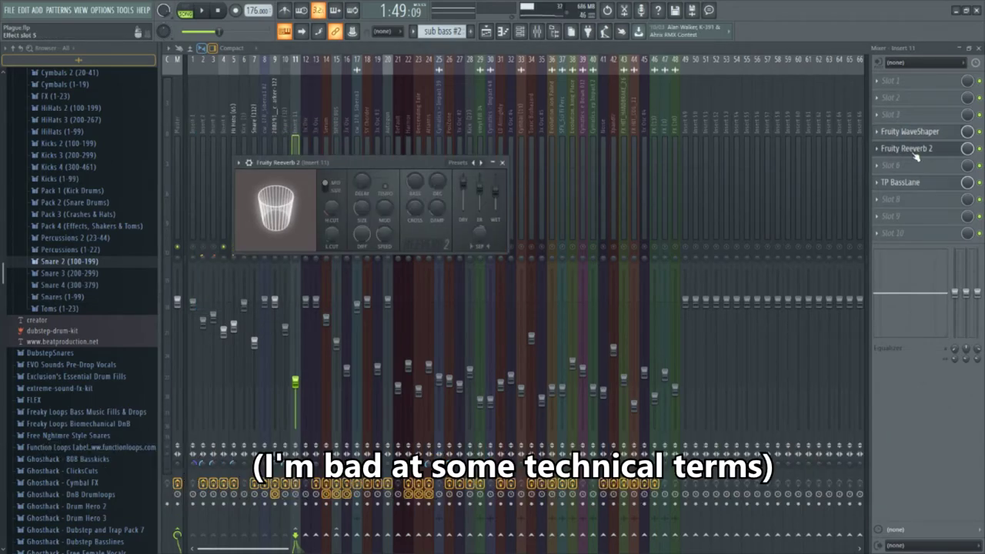
pyautogui.click(980, 149)
pyautogui.press('space')
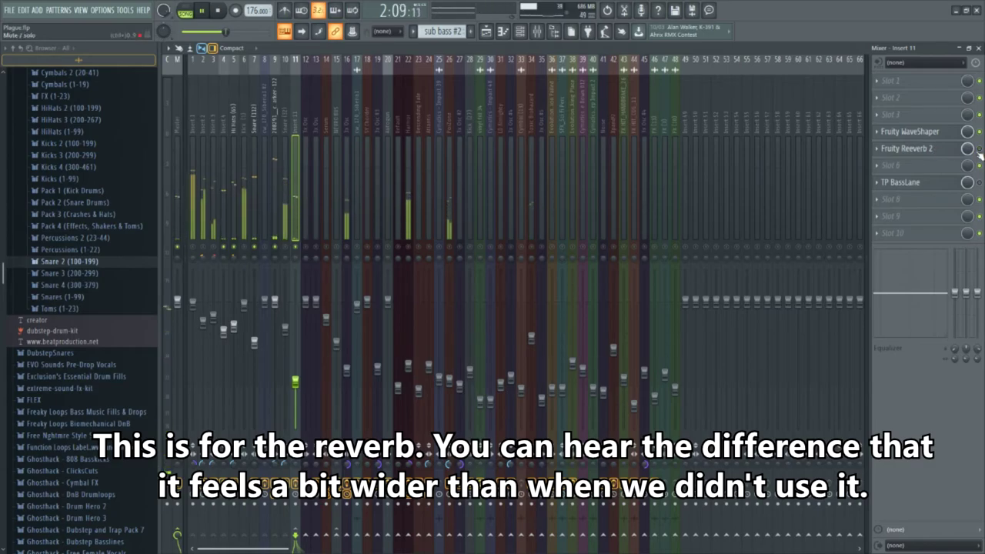
# - Inspect the TP BassLane lowpass cutoff and width settings on Insert 11 and toggle the bus's mute switch
pyautogui.click(916, 183)
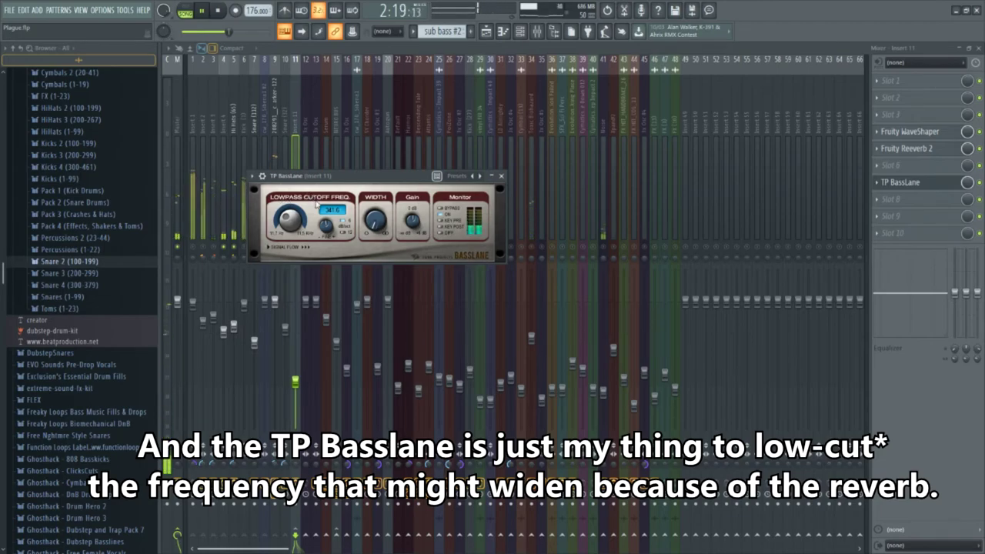
pyautogui.click(501, 176)
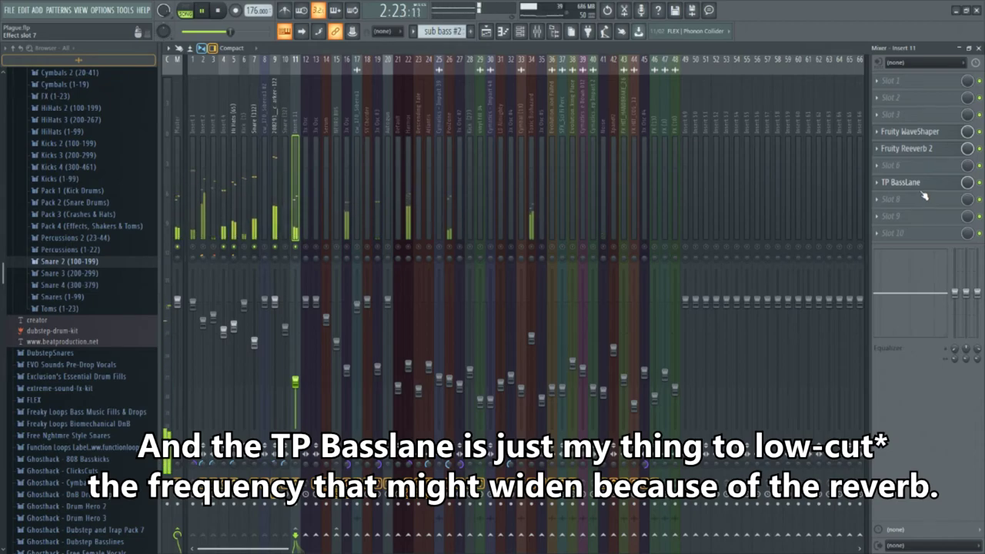
pyautogui.click(296, 247)
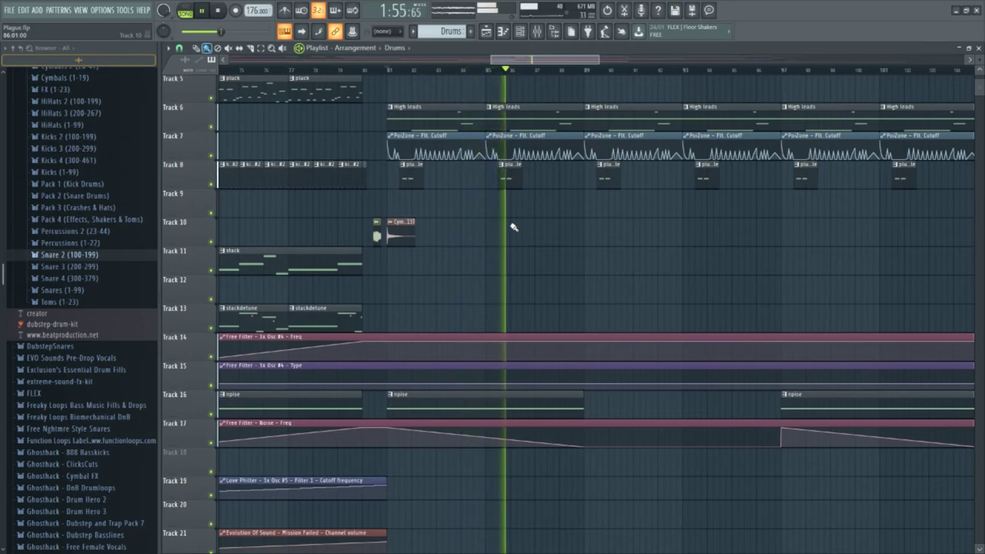
# - Look through the playlist arrangement from the drop to the section after bar 113 while the full song plays
pyautogui.scroll(4, 585, 327)
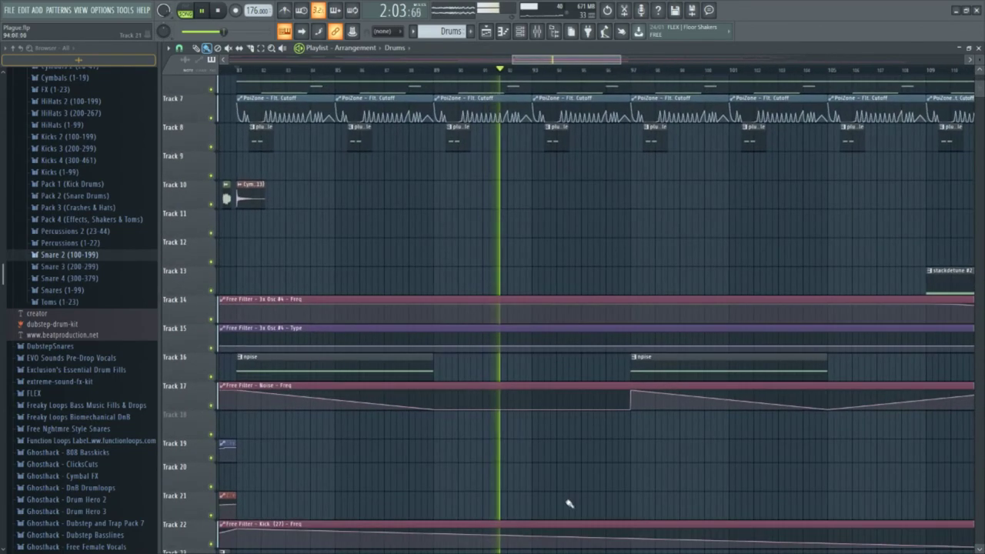
pyautogui.scroll(-5, 568, 455)
pyautogui.scroll(5, 567, 455)
pyautogui.scroll(4, 567, 451)
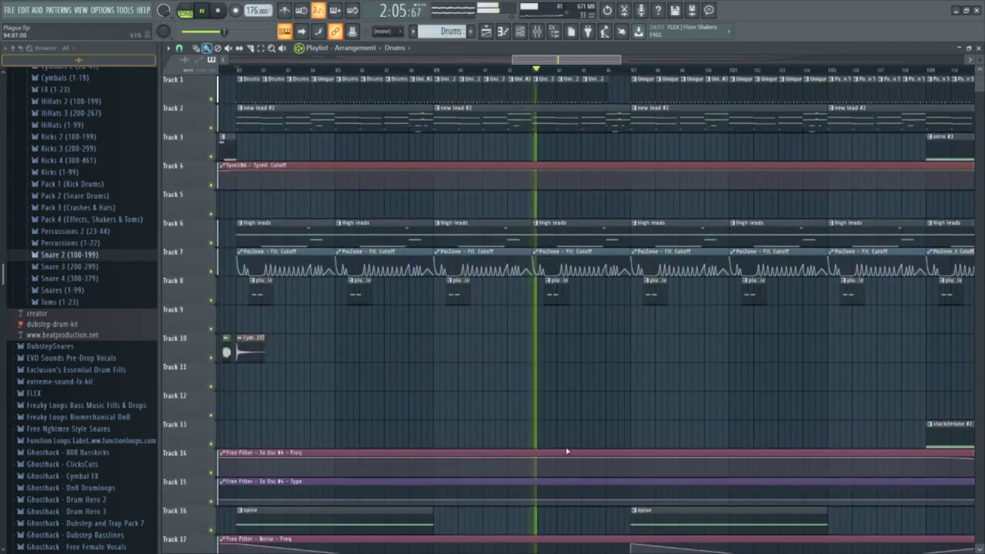
pyautogui.hscroll(4, 508, 392)
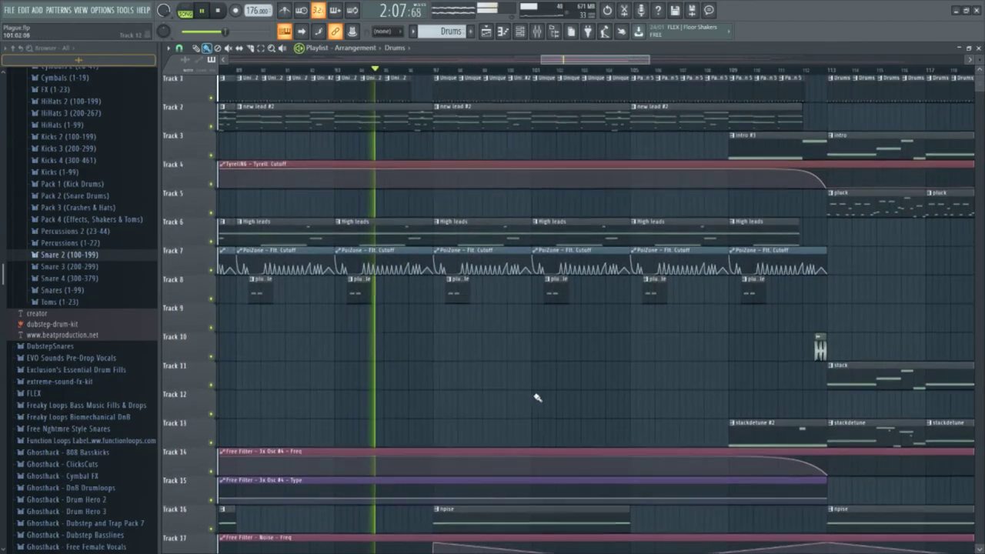
pyautogui.hscroll(2, 468, 396)
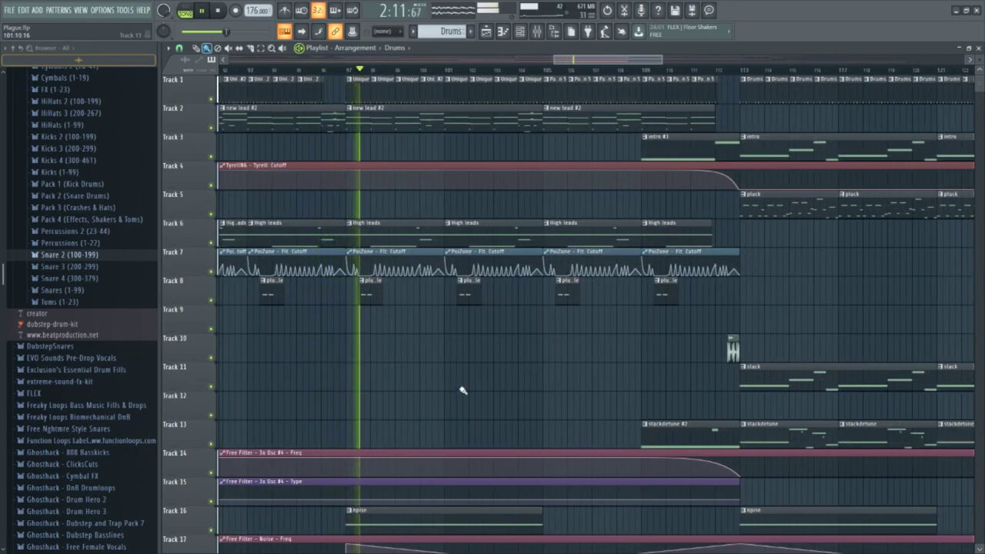
pyautogui.hscroll(4, 519, 198)
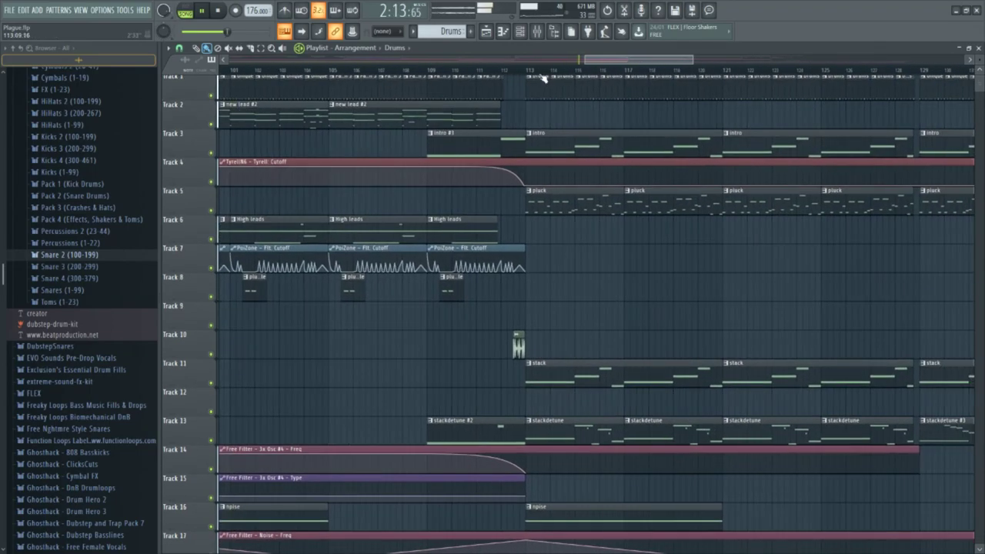